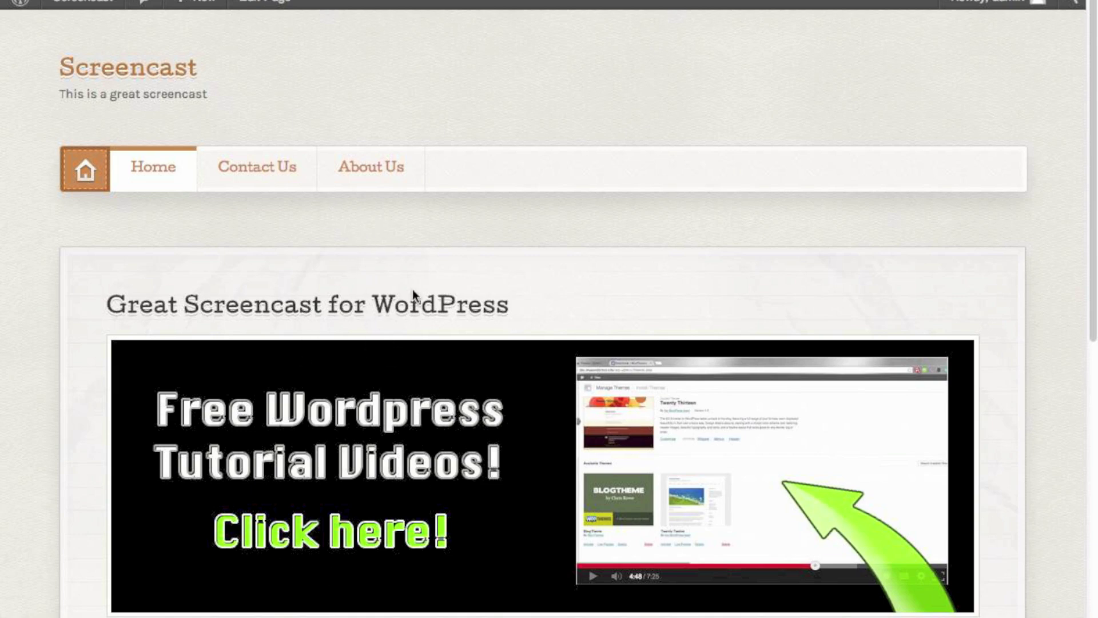
scroll(423, 296, down, 10)
scroll(427, 298, up, 7)
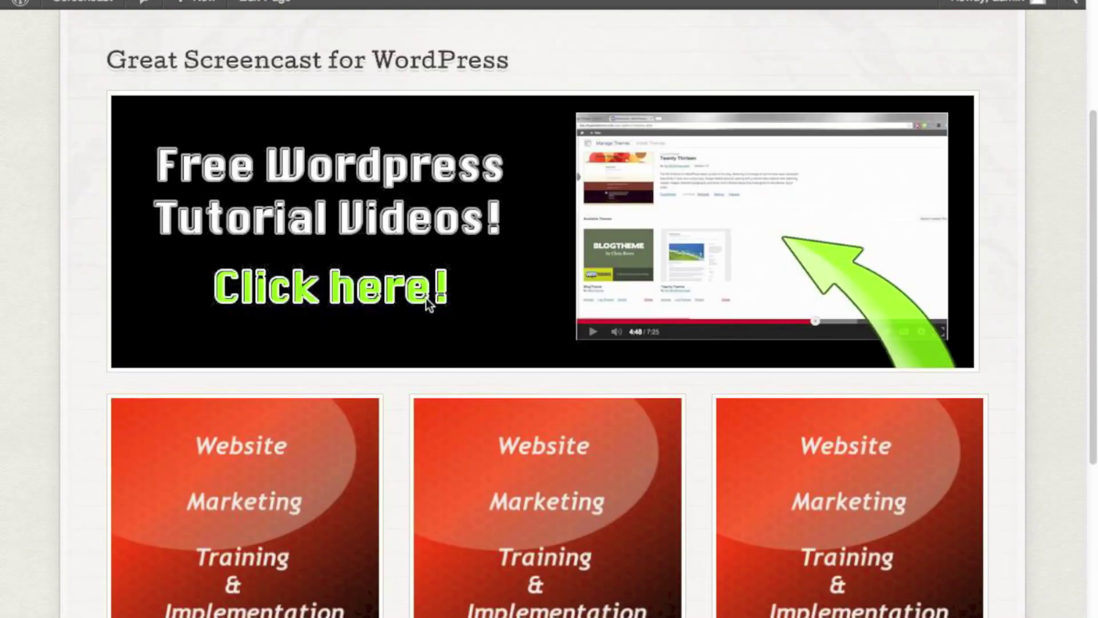
scroll(427, 298, up, 4)
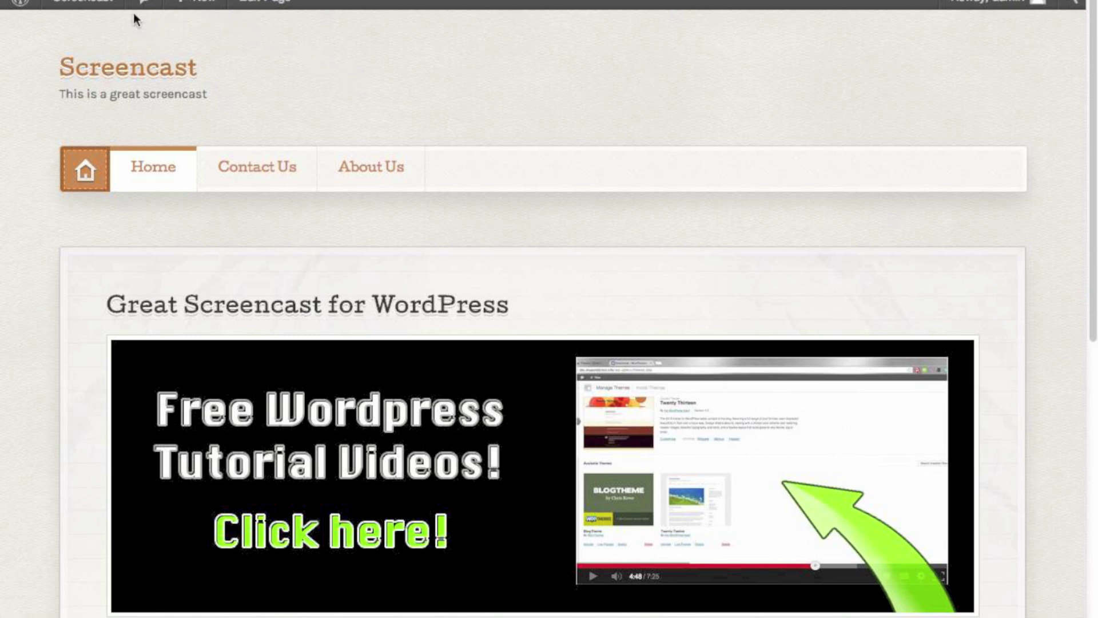
Create a new page titled "Blog" from the site's dashboard, assign it the Blog template and publish it
mouse_move(90, 3)
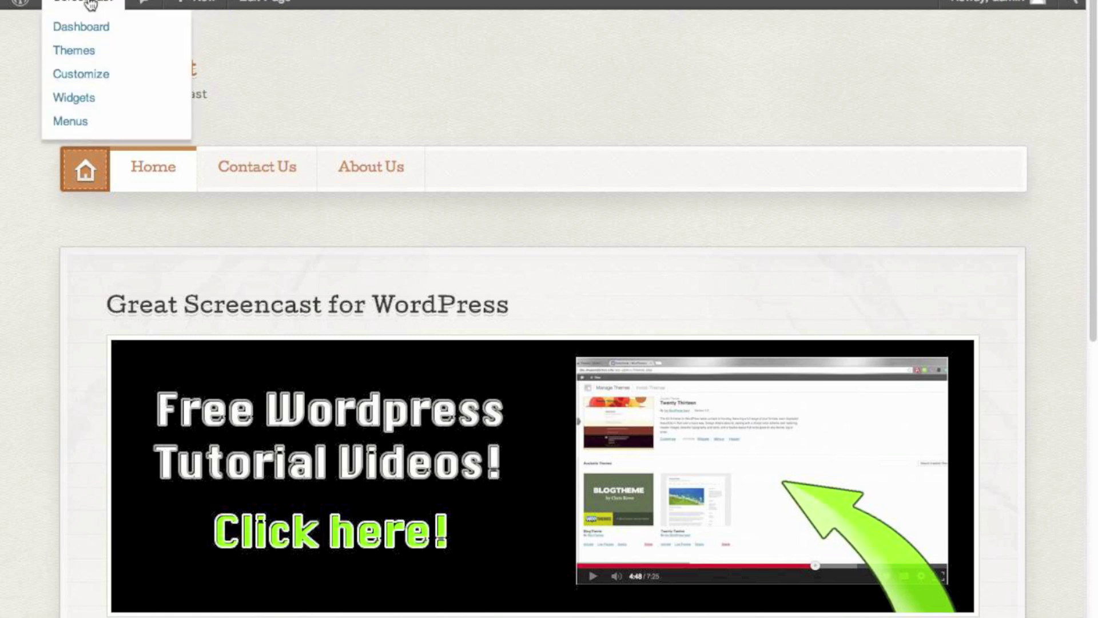
click(90, 28)
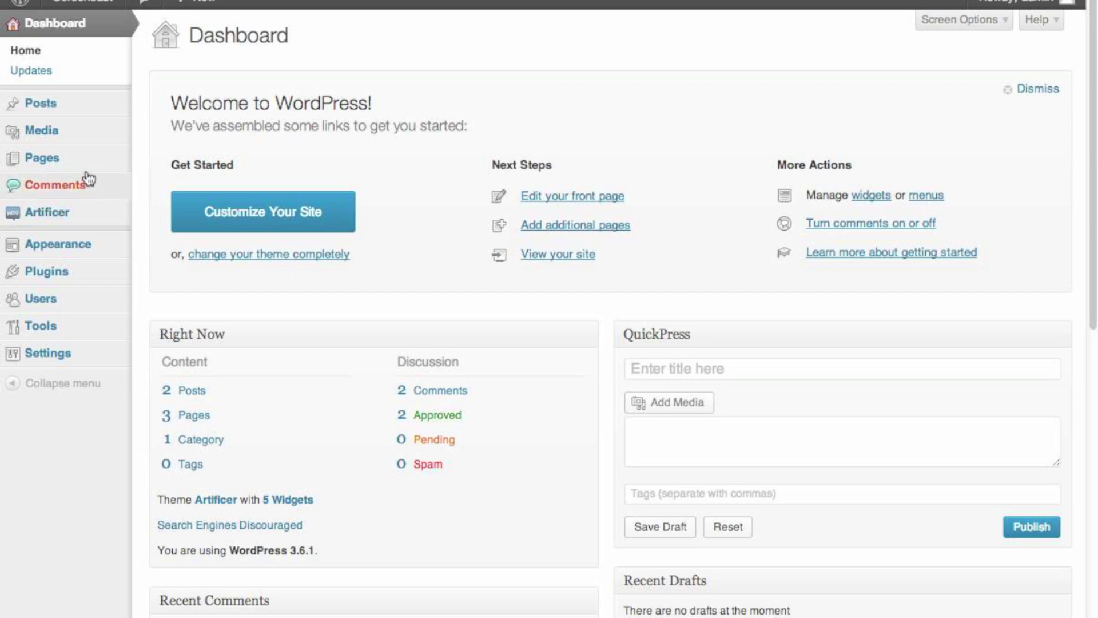
mouse_move(87, 170)
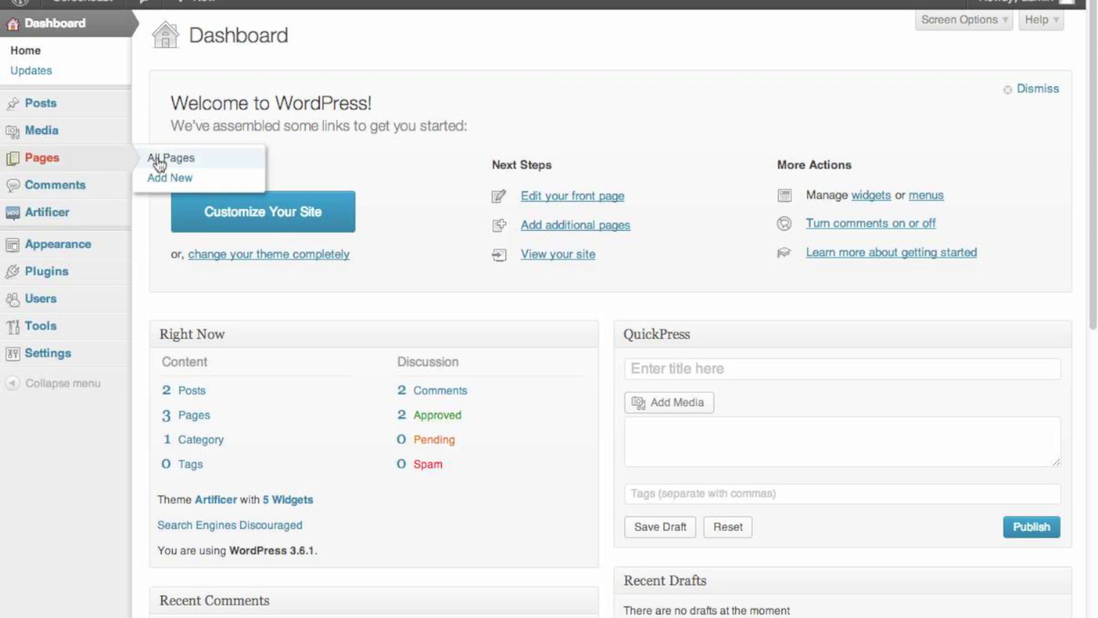
click(167, 179)
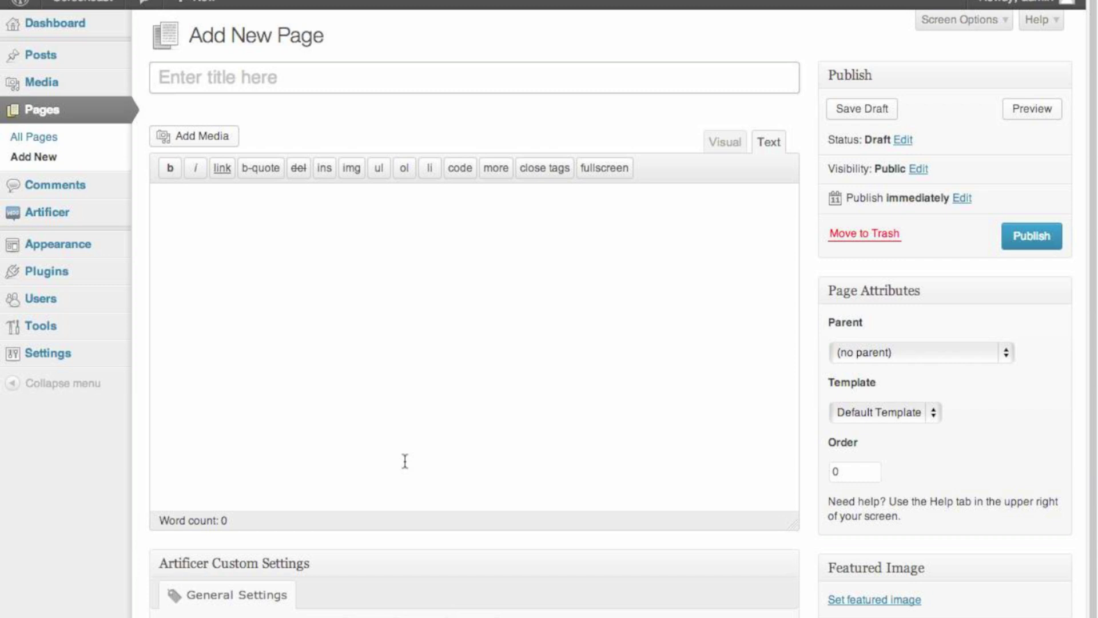
text(Blog)
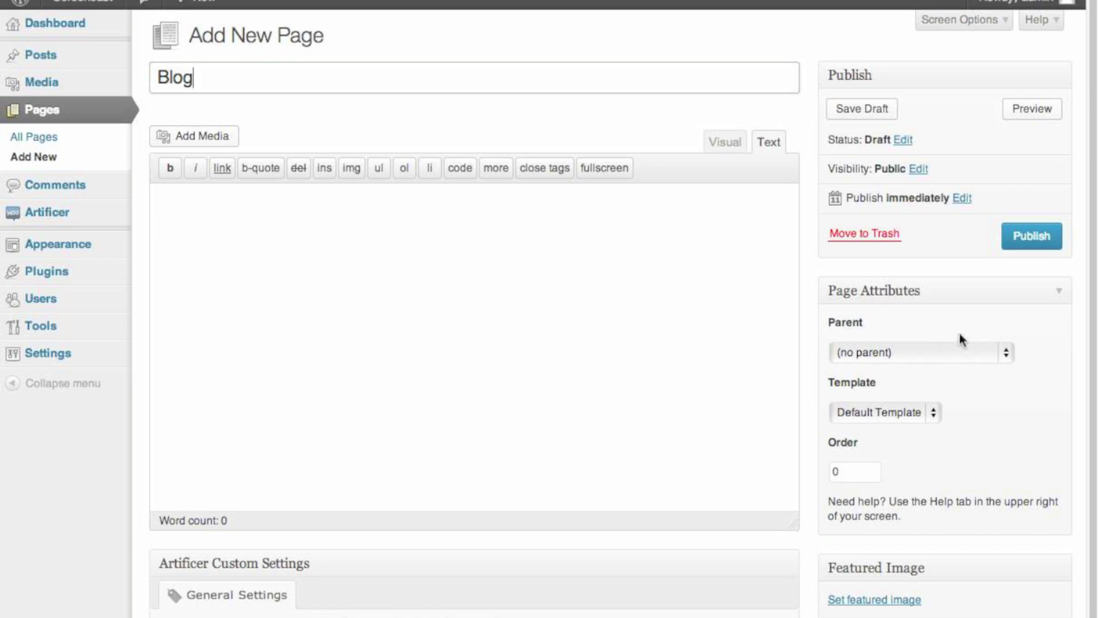
click(934, 412)
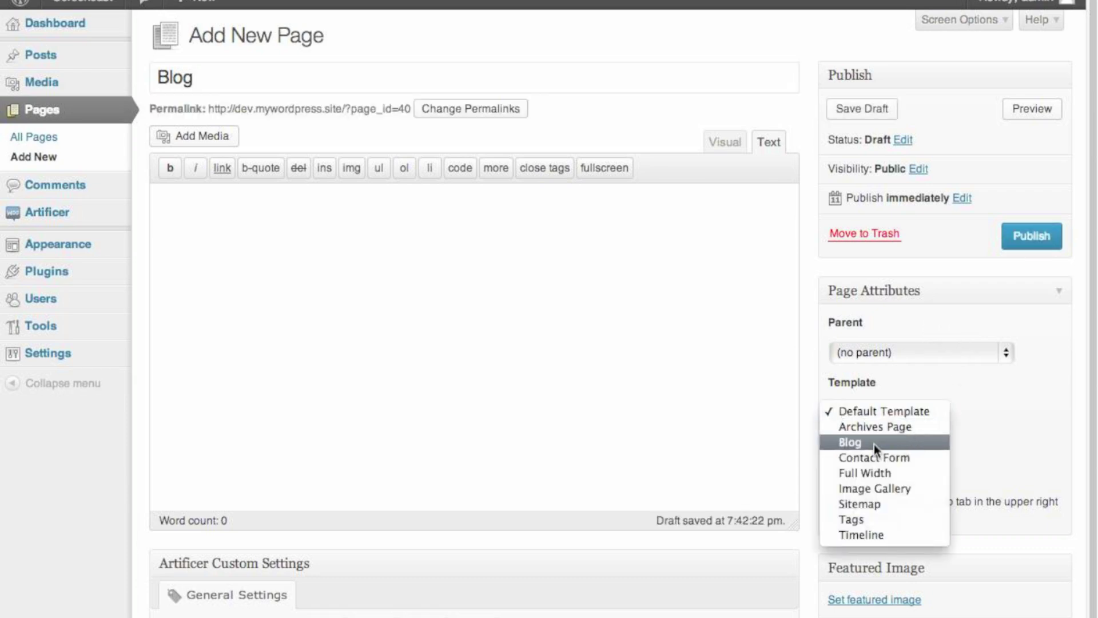
click(874, 444)
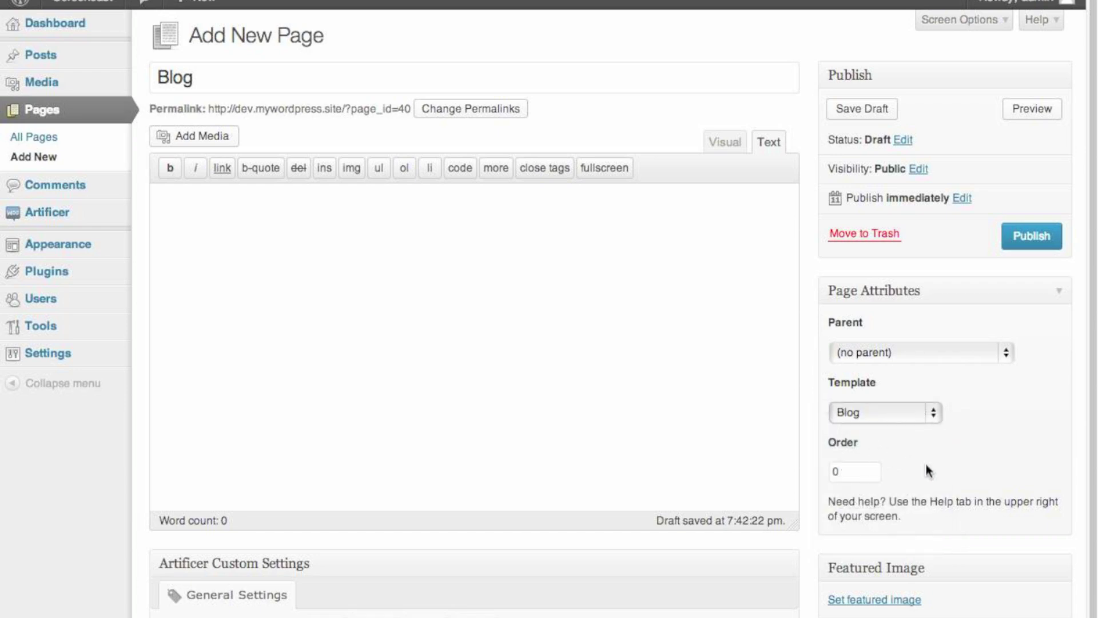
click(1033, 236)
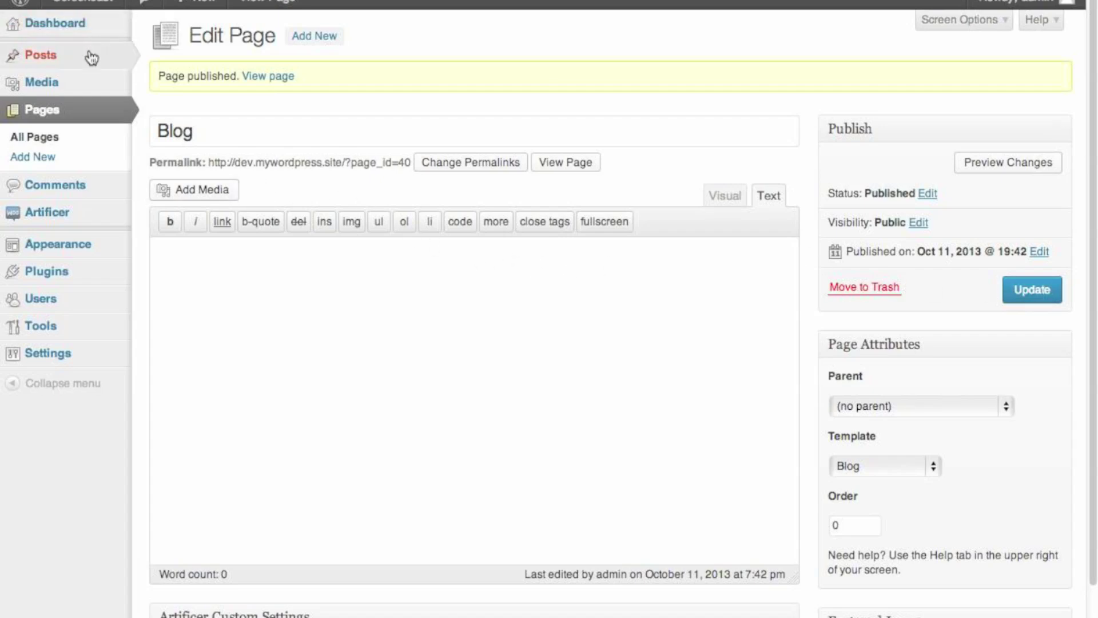
Start a new post titled "New Post # 1" with the body text "This is a post for the screencast."
mouse_move(73, 66)
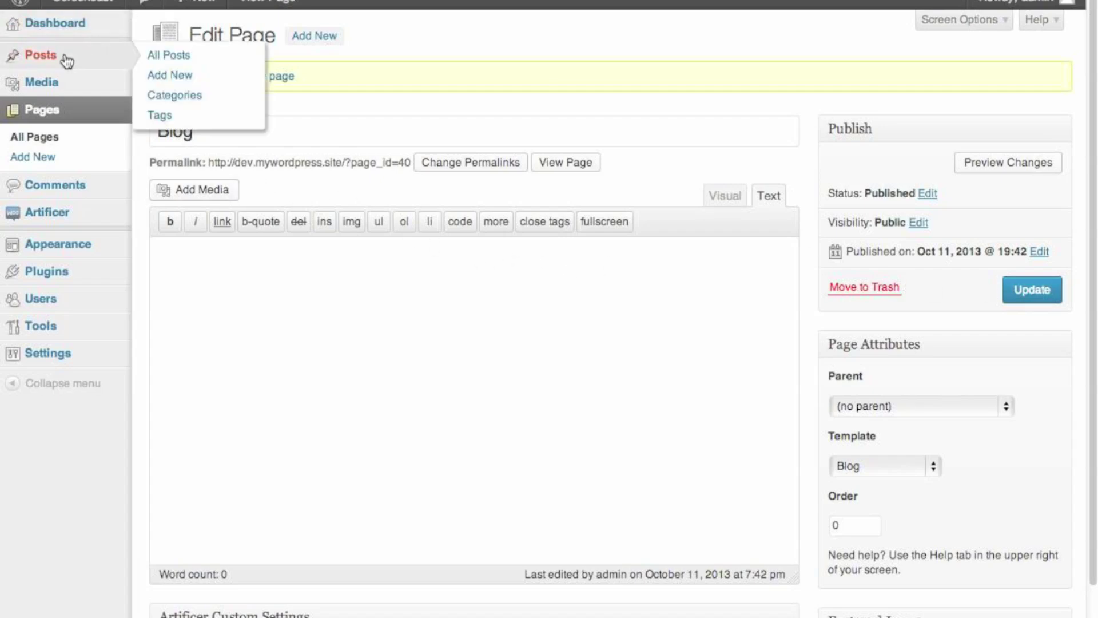
click(167, 77)
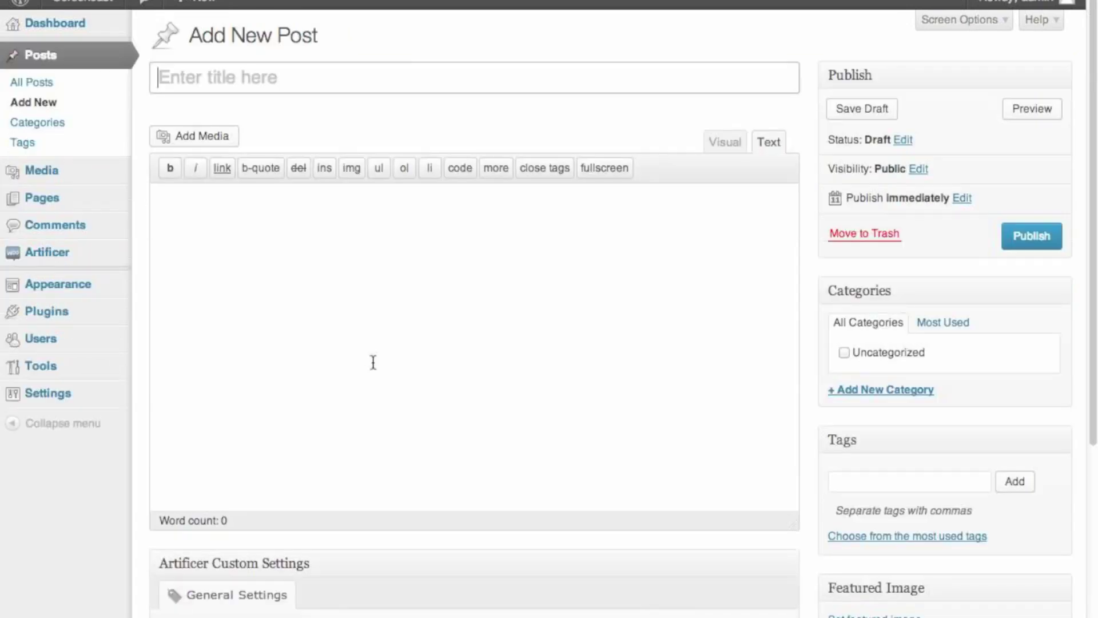
text(New Post # 1)
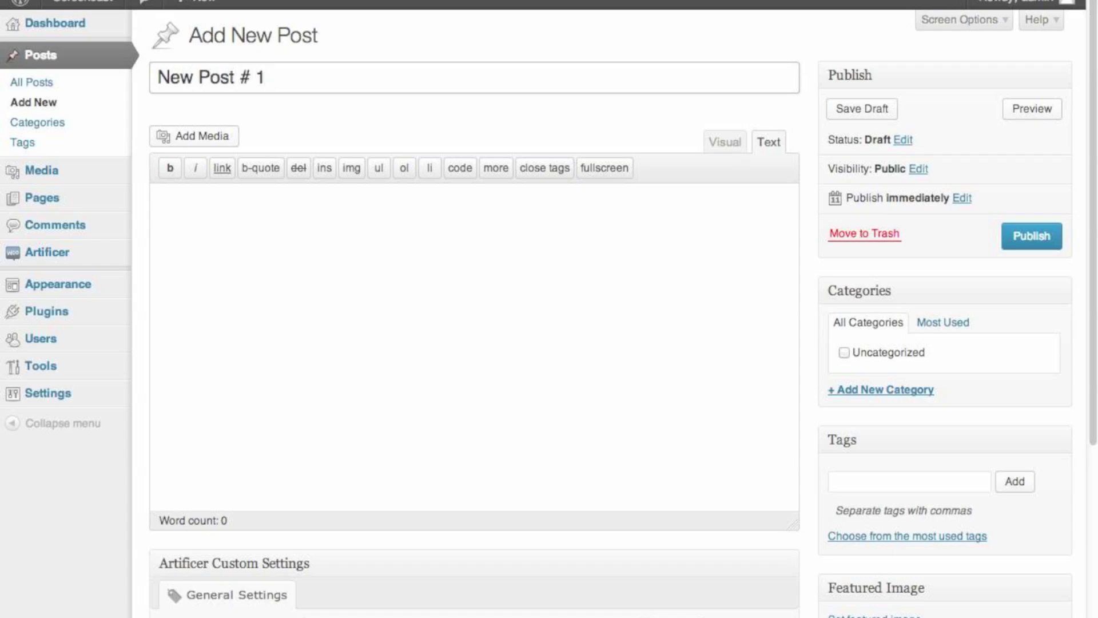
click(159, 201)
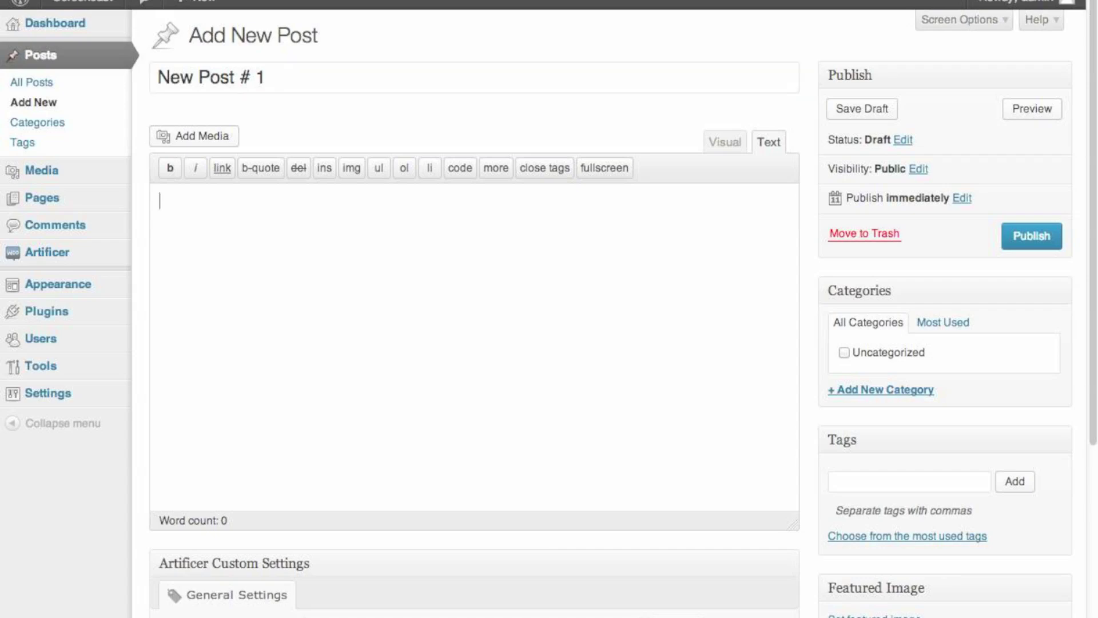
text(This i)
text(s a post fo)
text(r the scr)
text(eencs)
key(BackSpace)
text(cs)
key(BackSpace)
text(ast.)
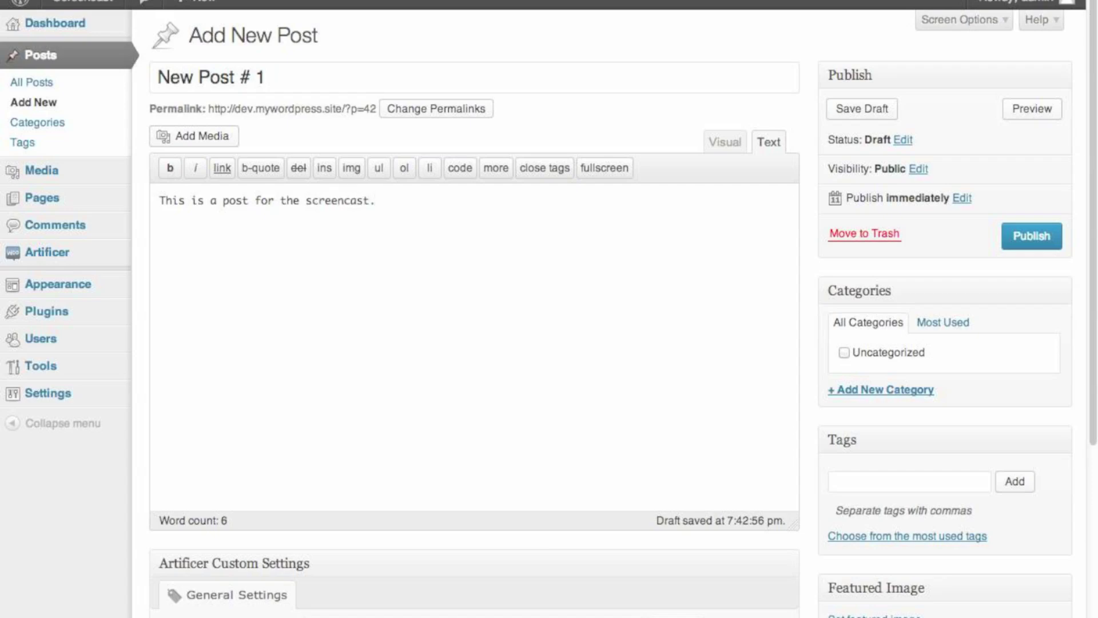
Upload trinity_crossing_river.jpg through the post's custom image setting with left alignment, and close the image dialog without inserting it
scroll(546, 403, down, 5)
scroll(569, 419, down, 2)
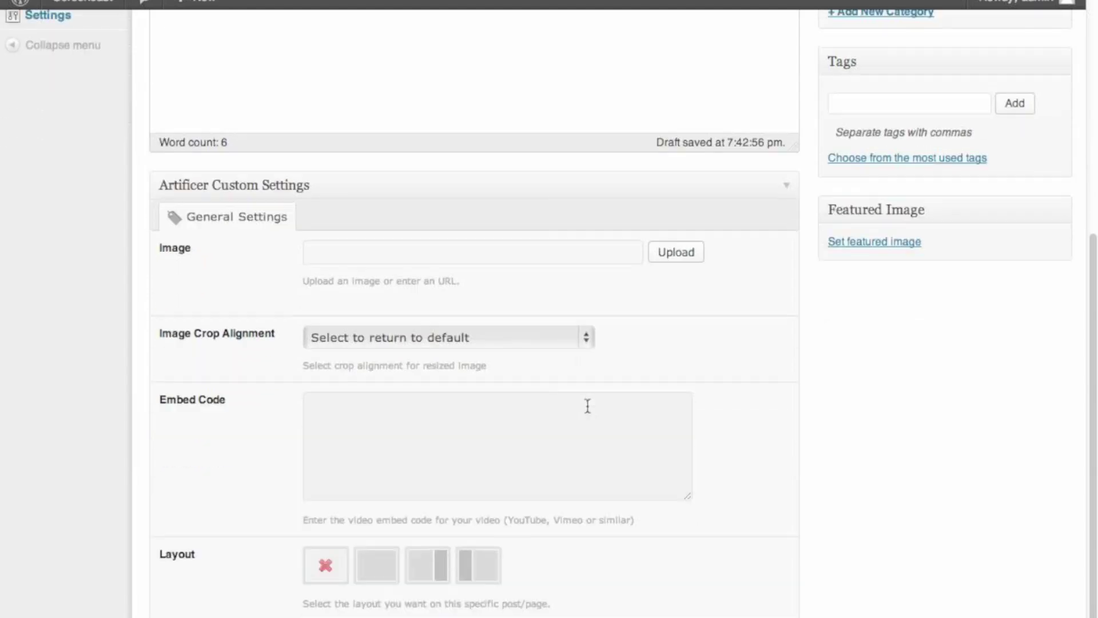
click(676, 253)
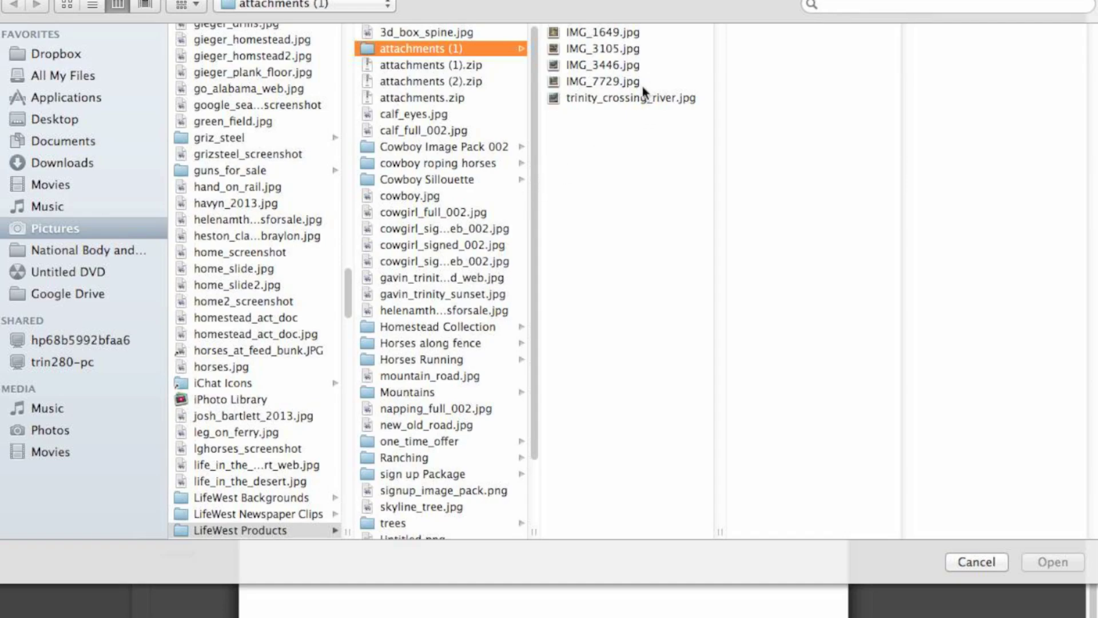
click(629, 97)
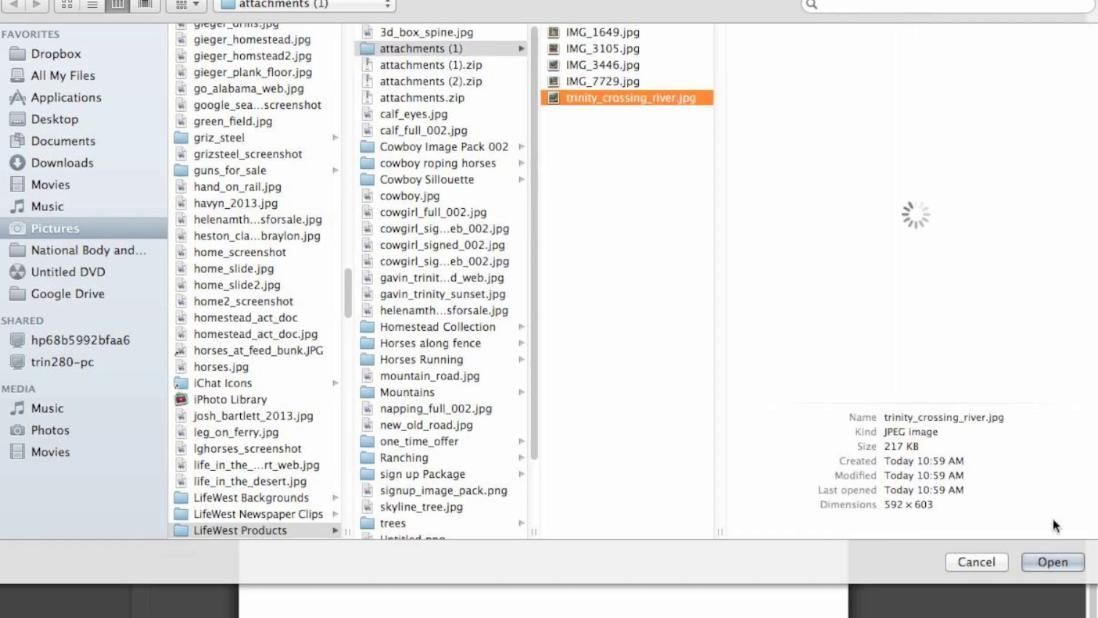
click(1053, 563)
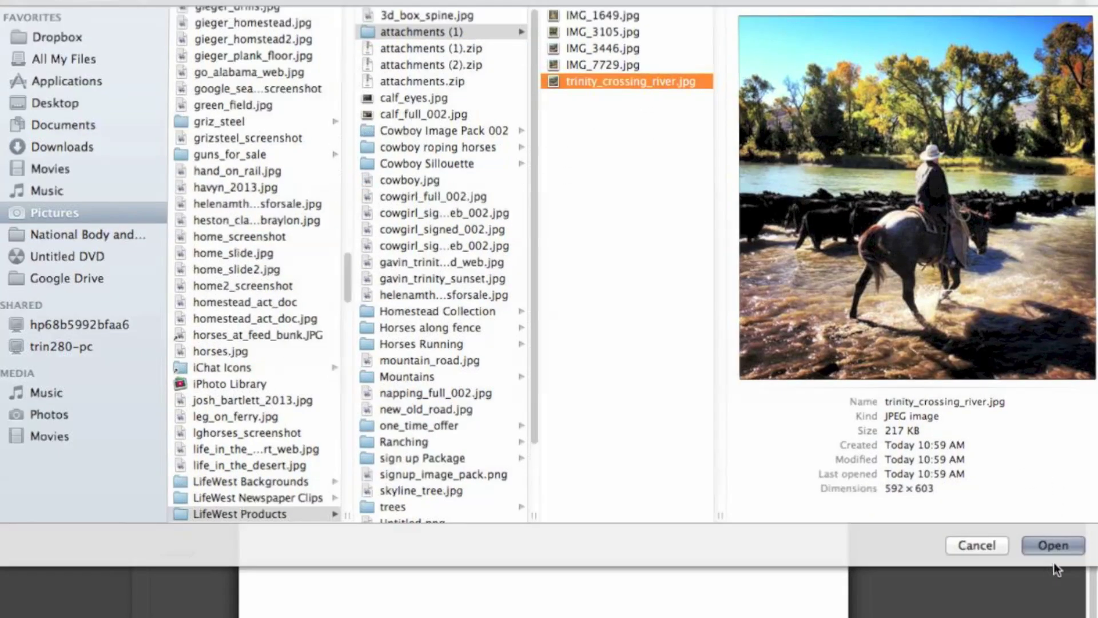
scroll(778, 506, down, 6)
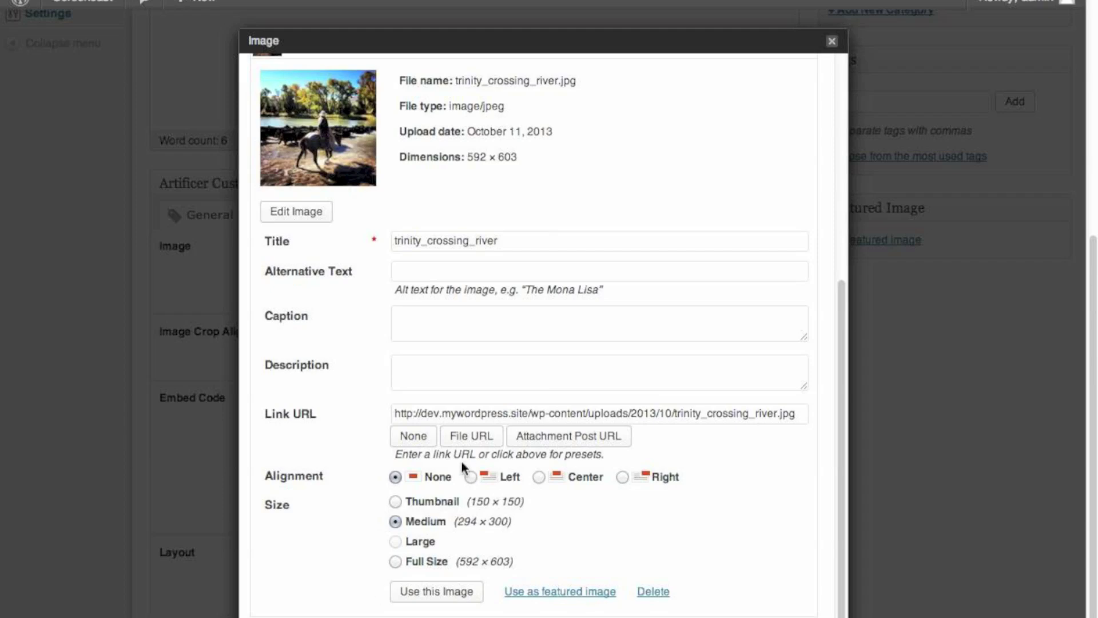
click(470, 477)
scroll(705, 606, down, 4)
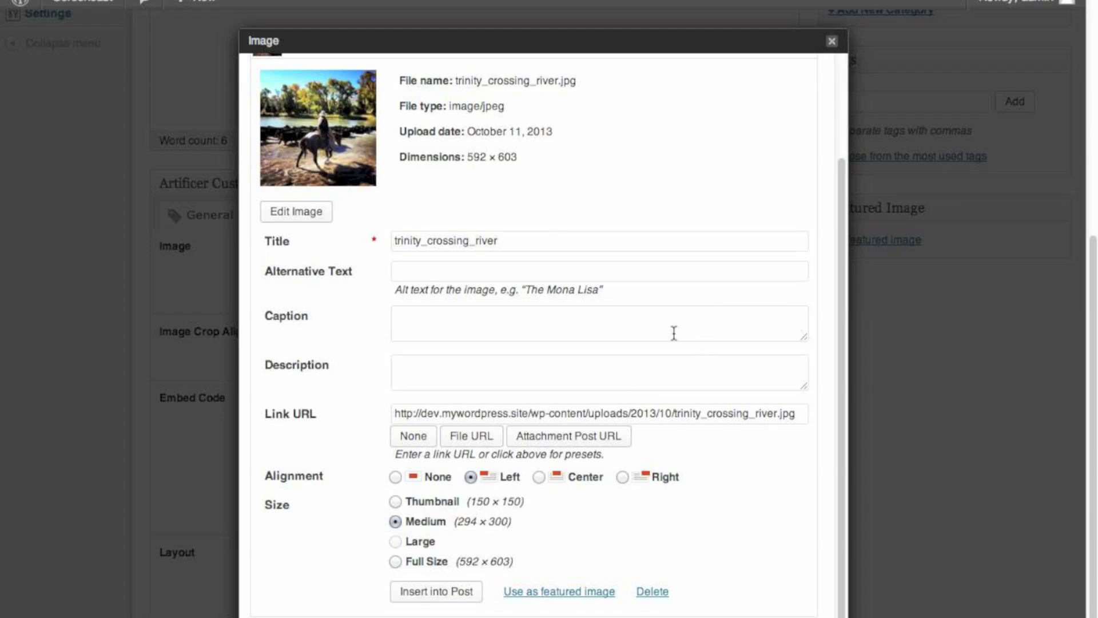
scroll(538, 366, up, 3)
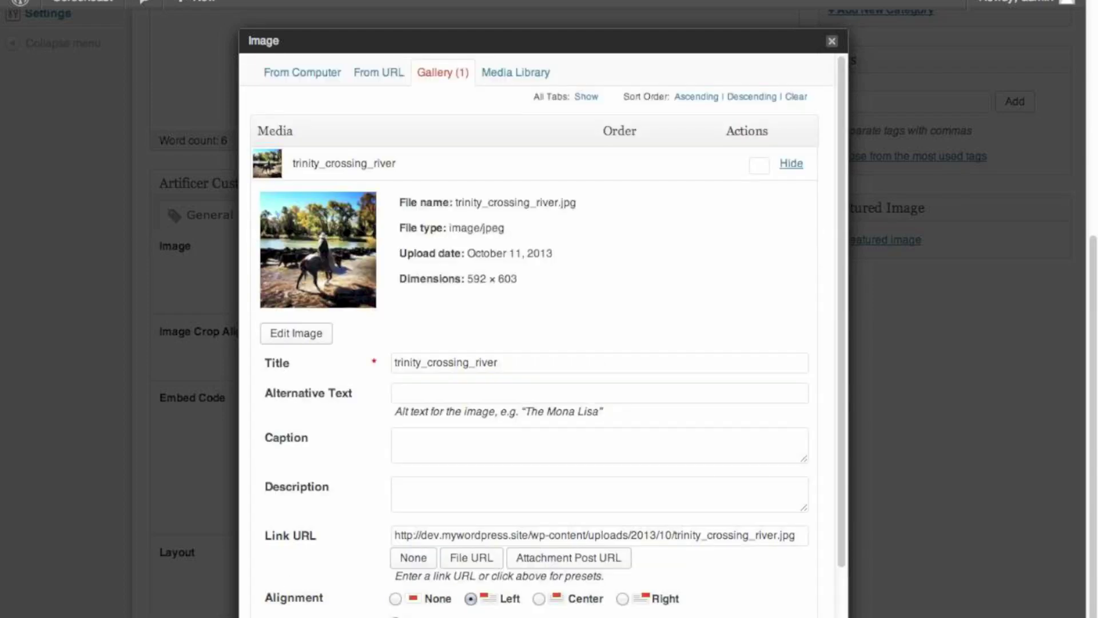
click(832, 42)
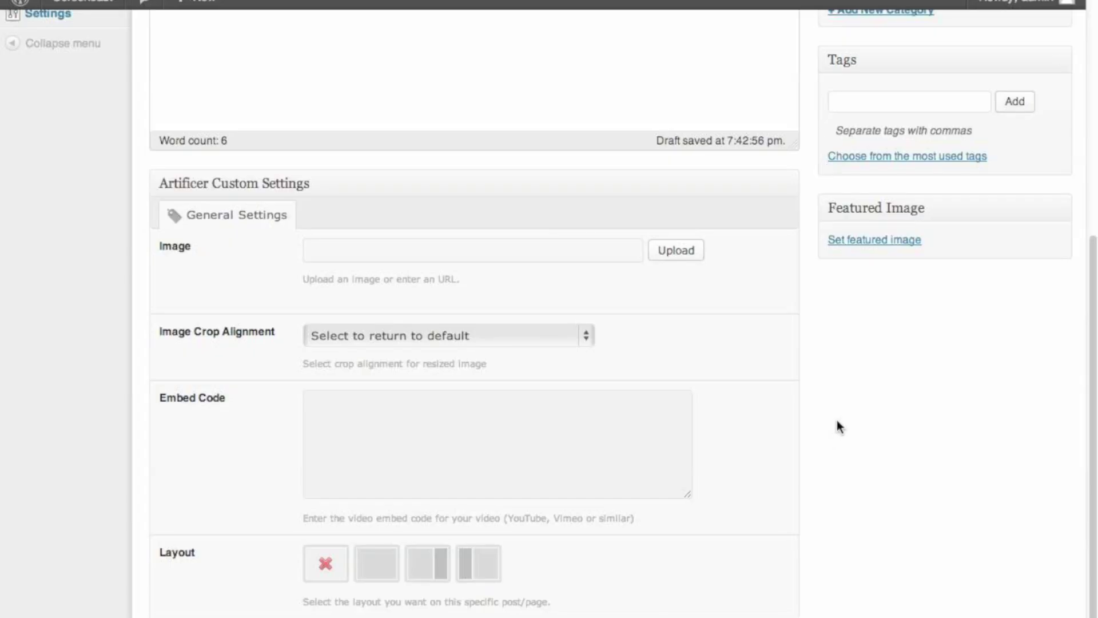
Set trinity_crossing_river.jpg from the media library as the post's featured image and publish the post
scroll(838, 423, up, 10)
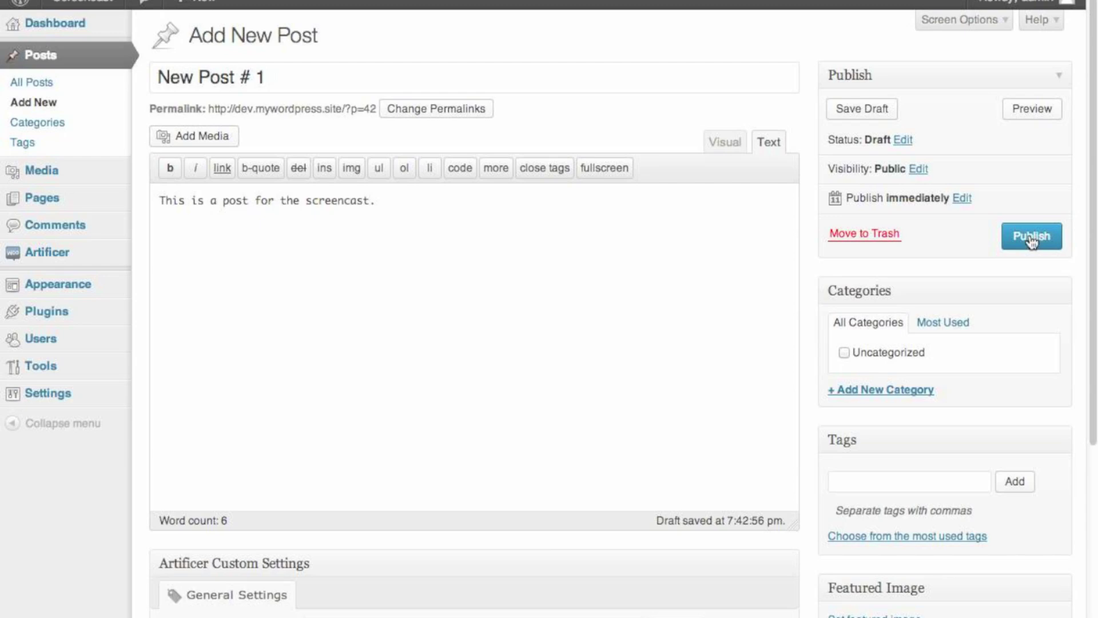
scroll(624, 467, down, 5)
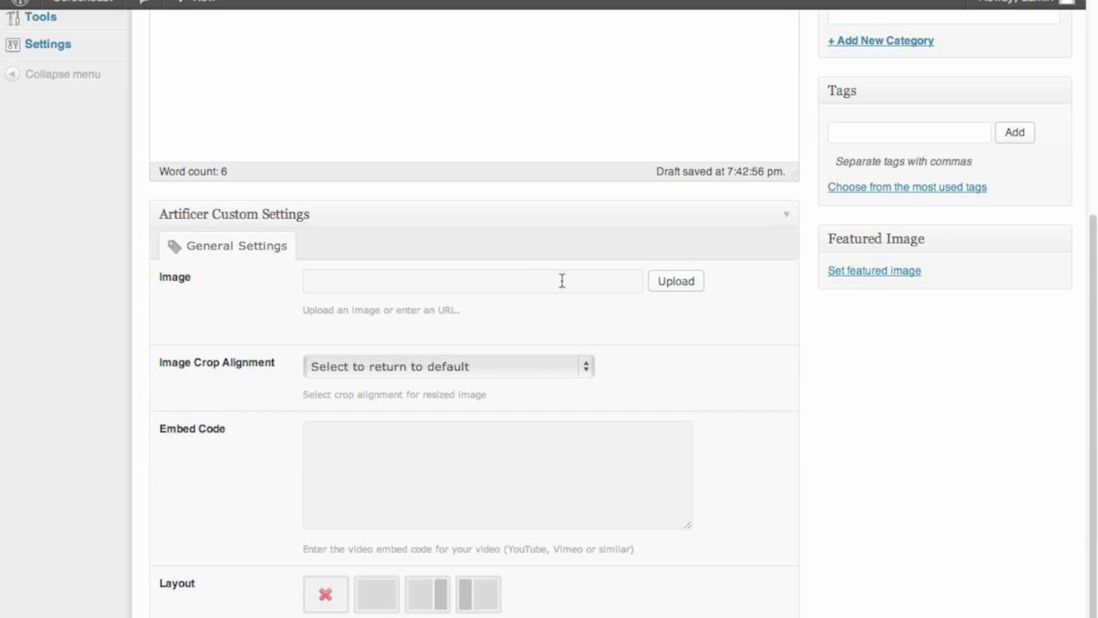
click(874, 275)
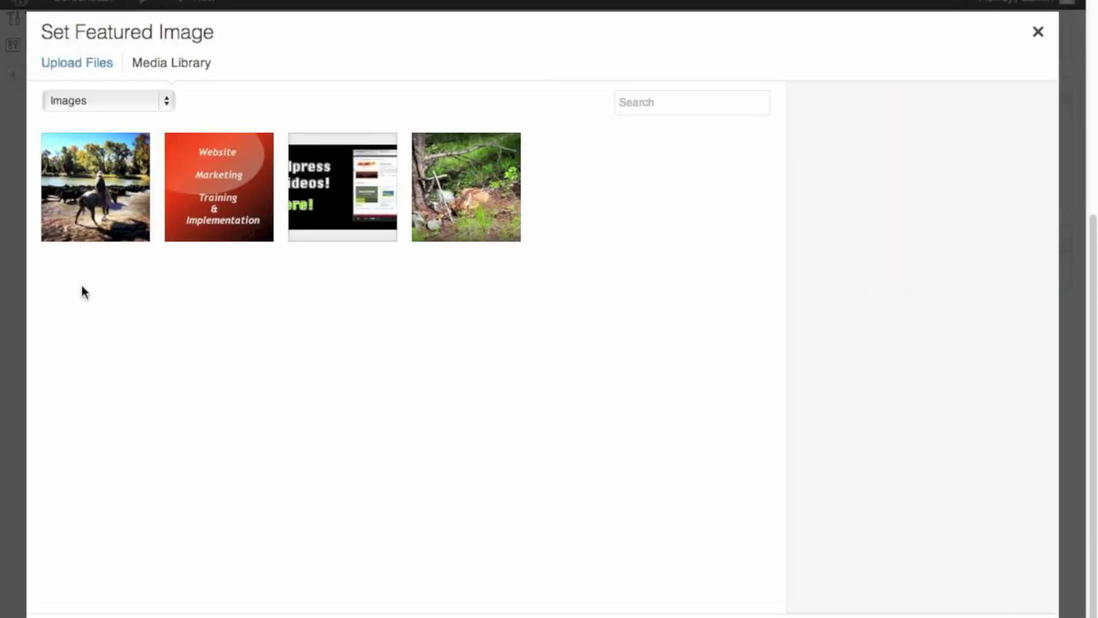
click(109, 207)
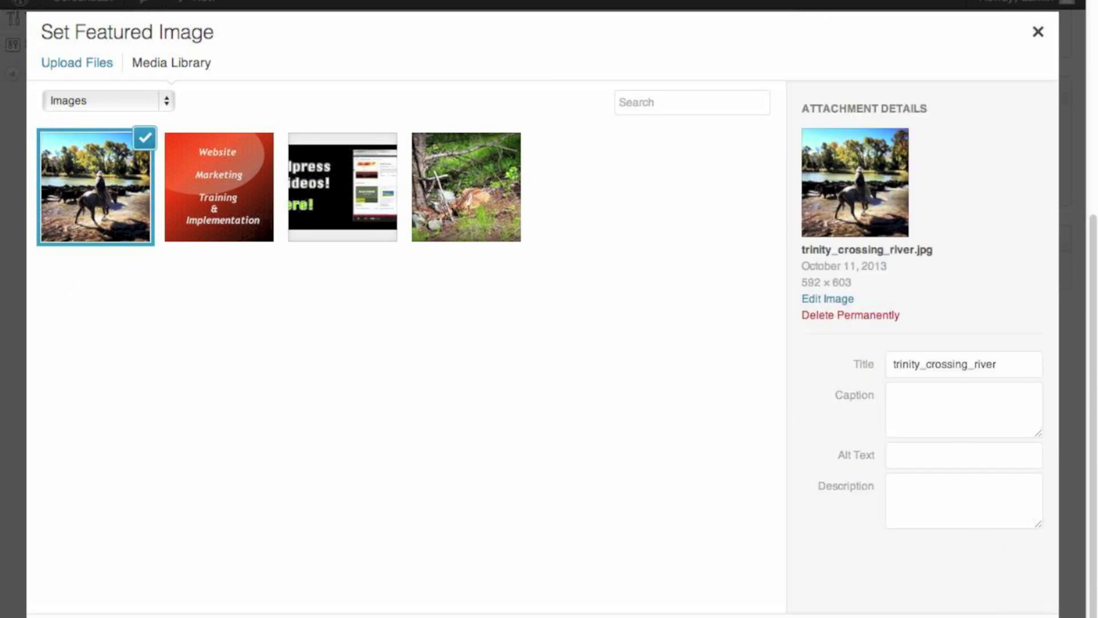
click(995, 617)
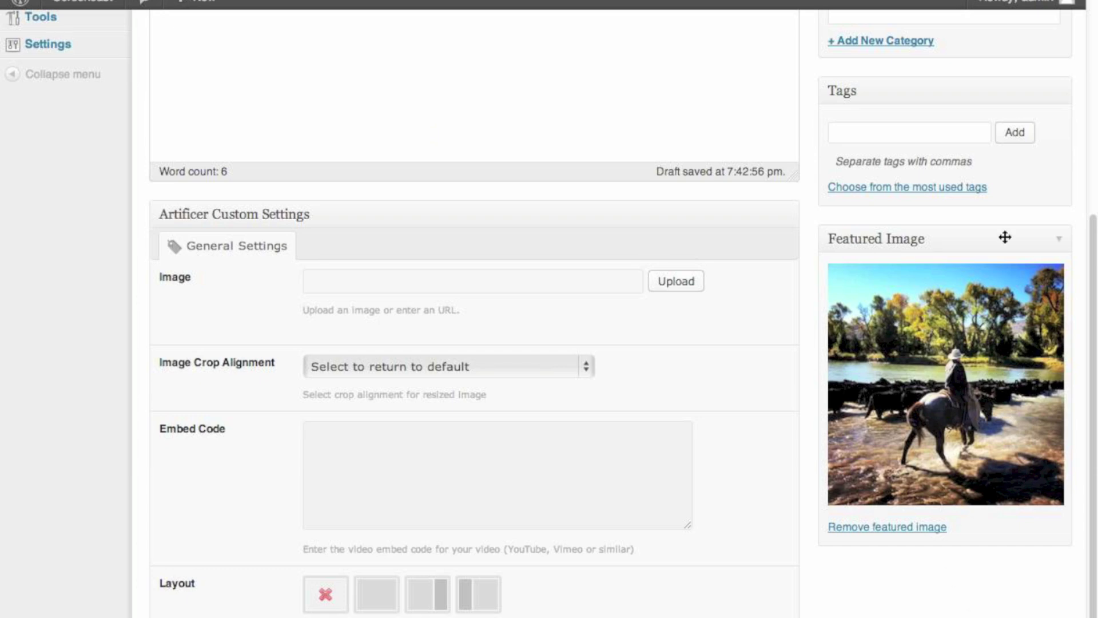
scroll(1012, 246, up, 6)
click(1038, 247)
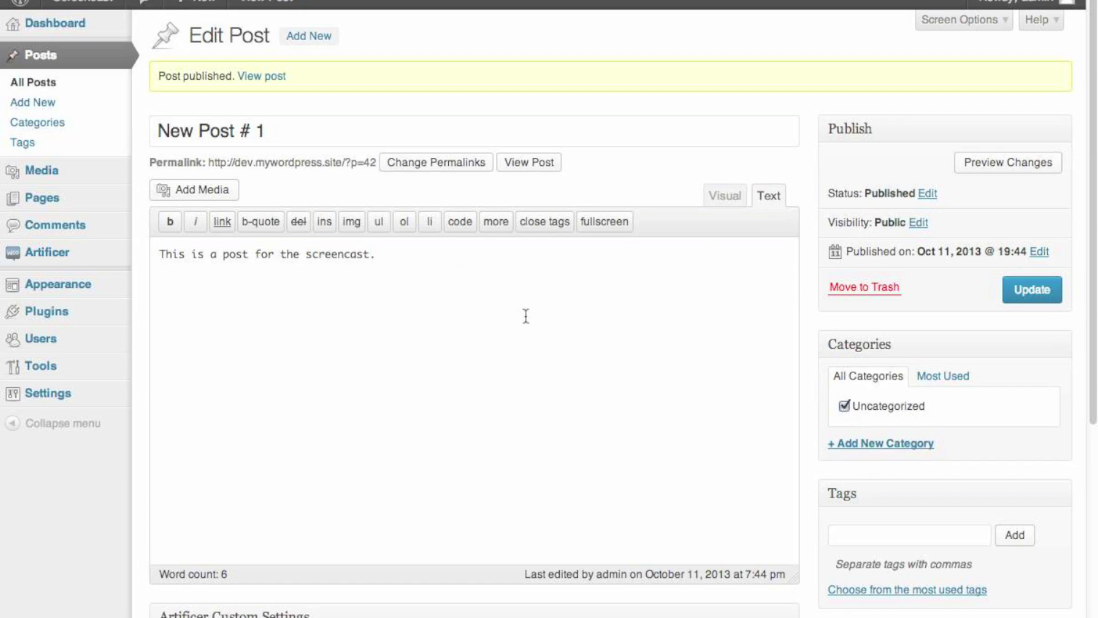
Add a new category "Screencast Posts" to the post and remove it from Uncategorized
click(860, 446)
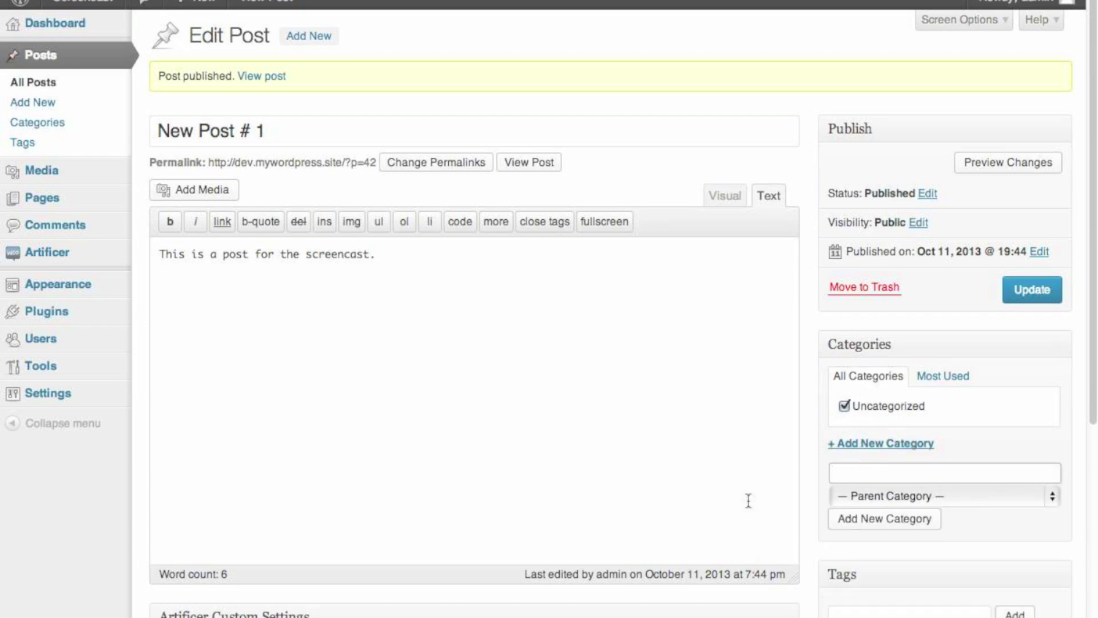
text(Screencast Posts)
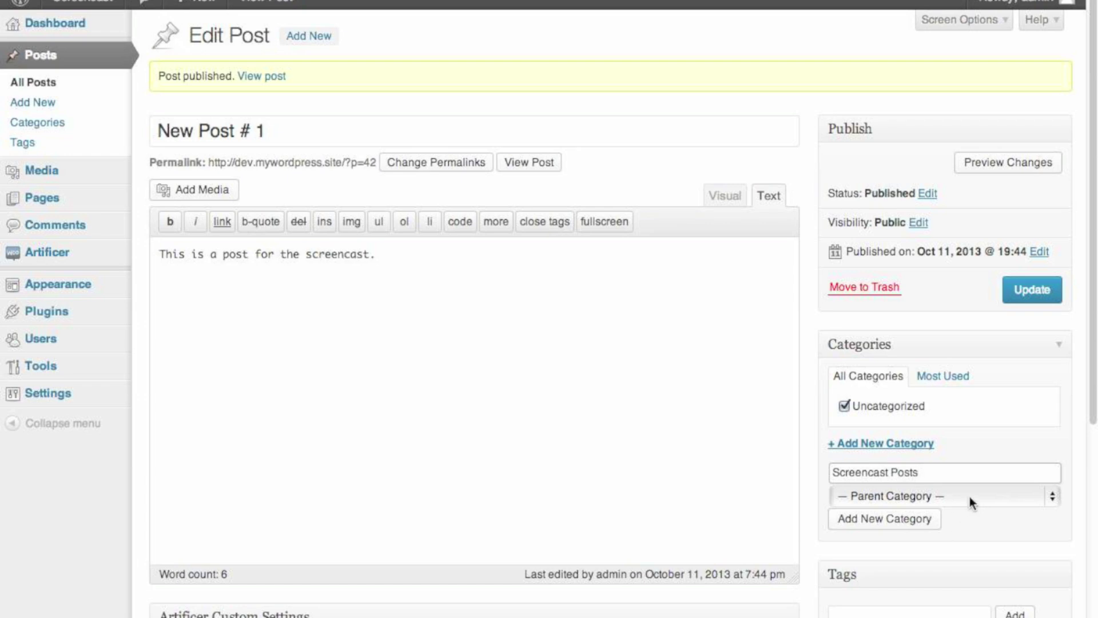
click(913, 521)
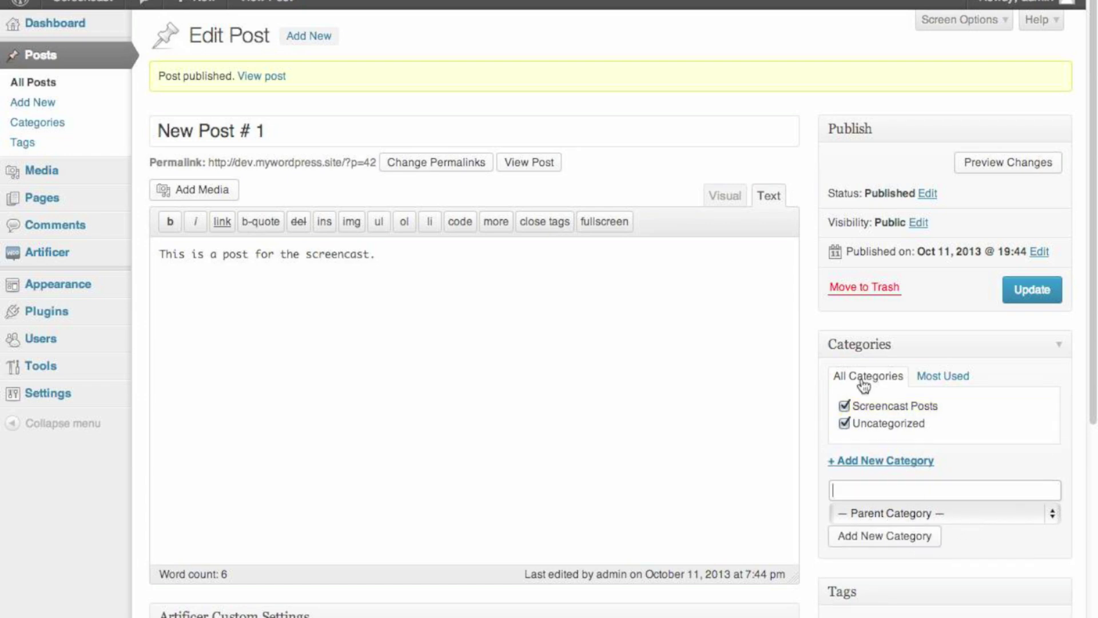
click(843, 423)
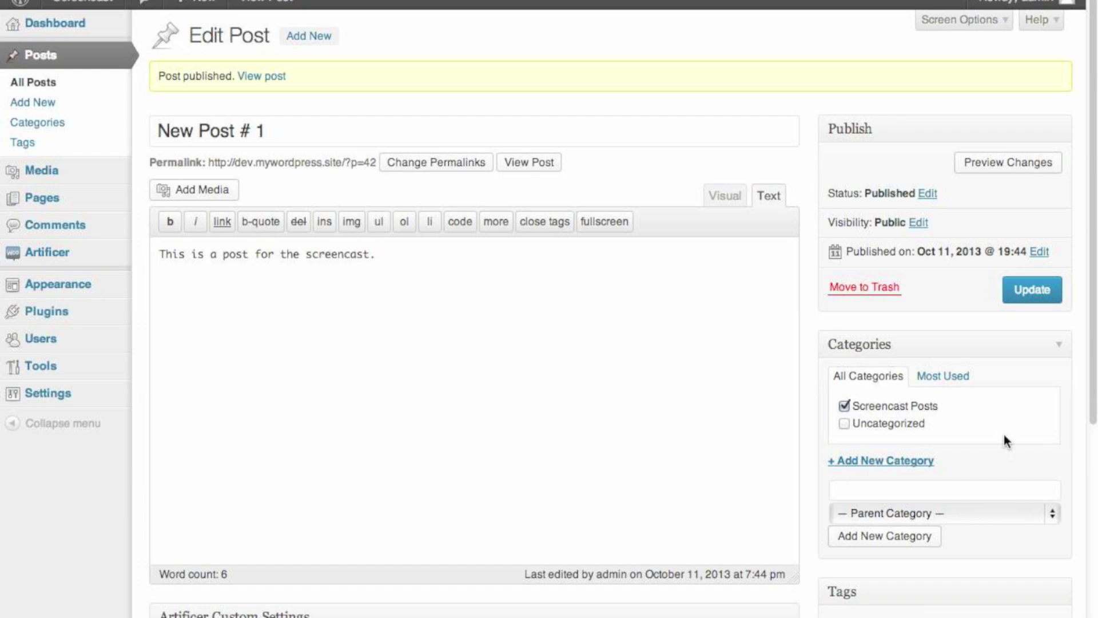
Add the tags "post", "post 1" and "screencast" to the post
scroll(971, 544, down, 3)
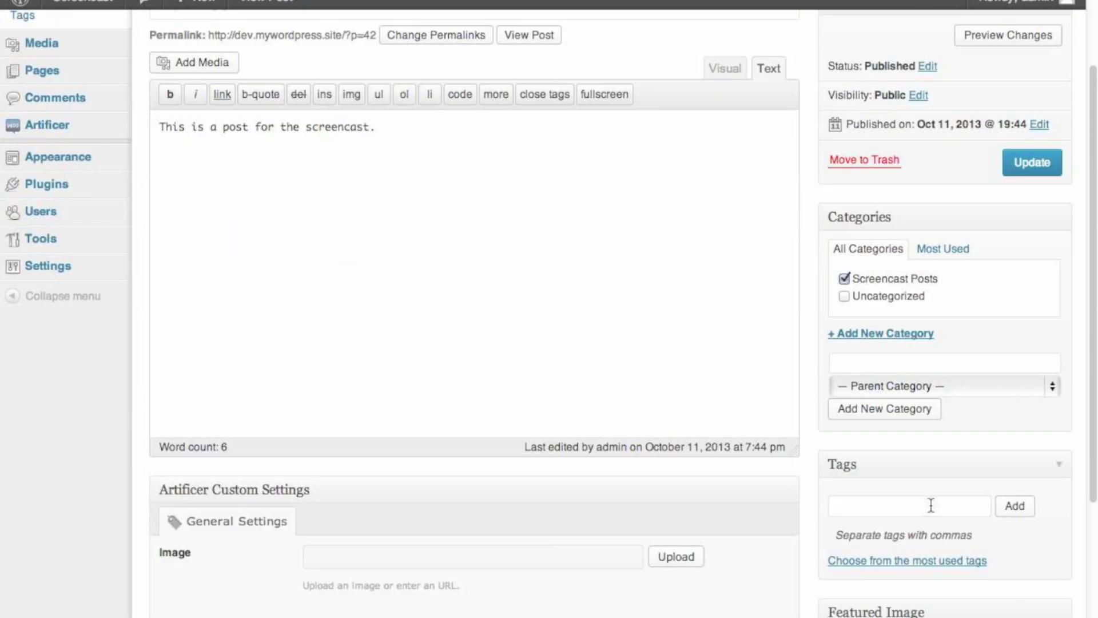
click(901, 509)
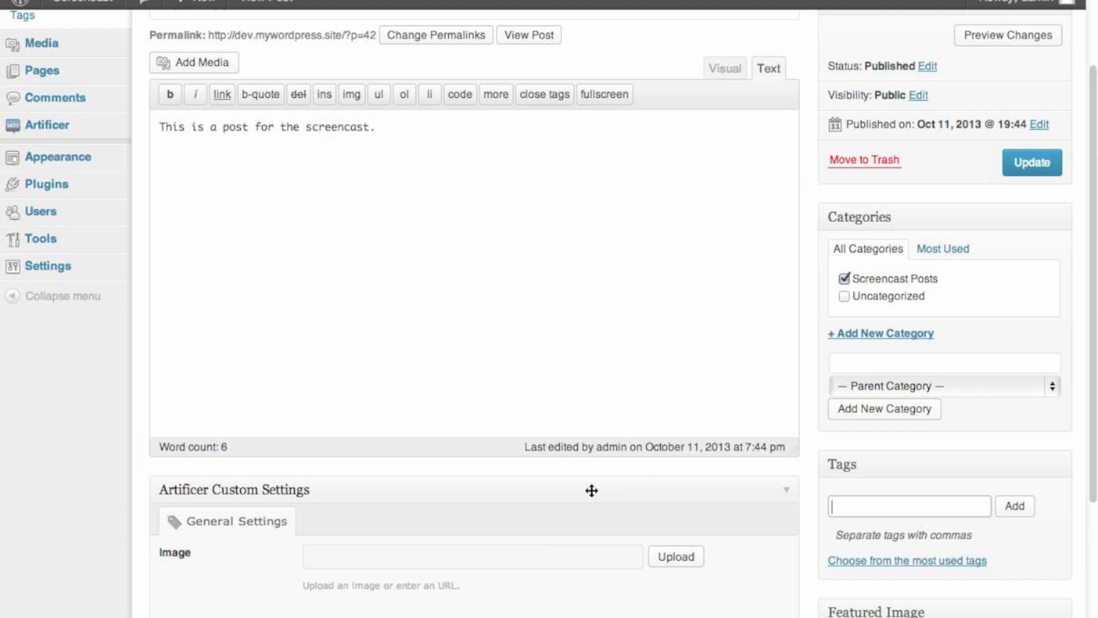
text(post)
text(, post 1, scre)
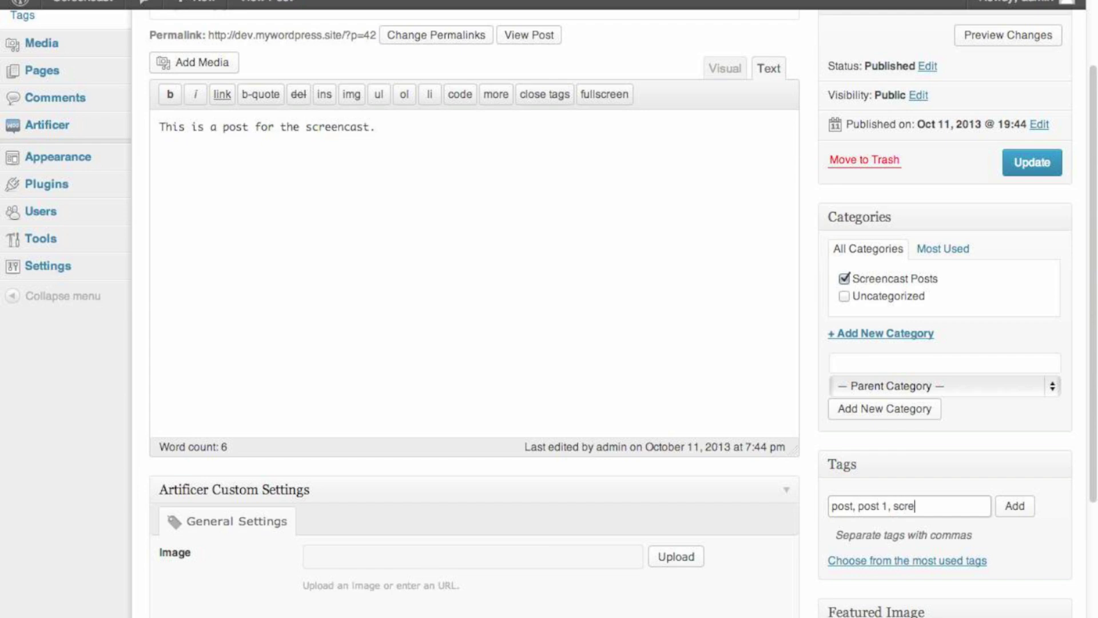
text(encast)
click(1021, 511)
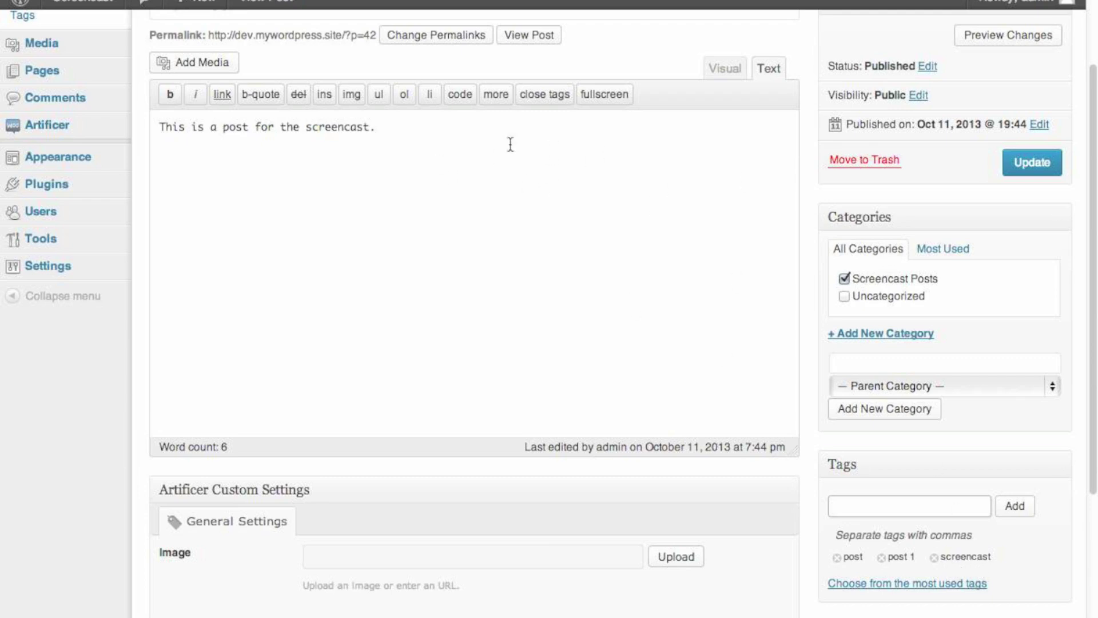
Copy the post's body text and update the published post
scroll(1034, 410, up, 3)
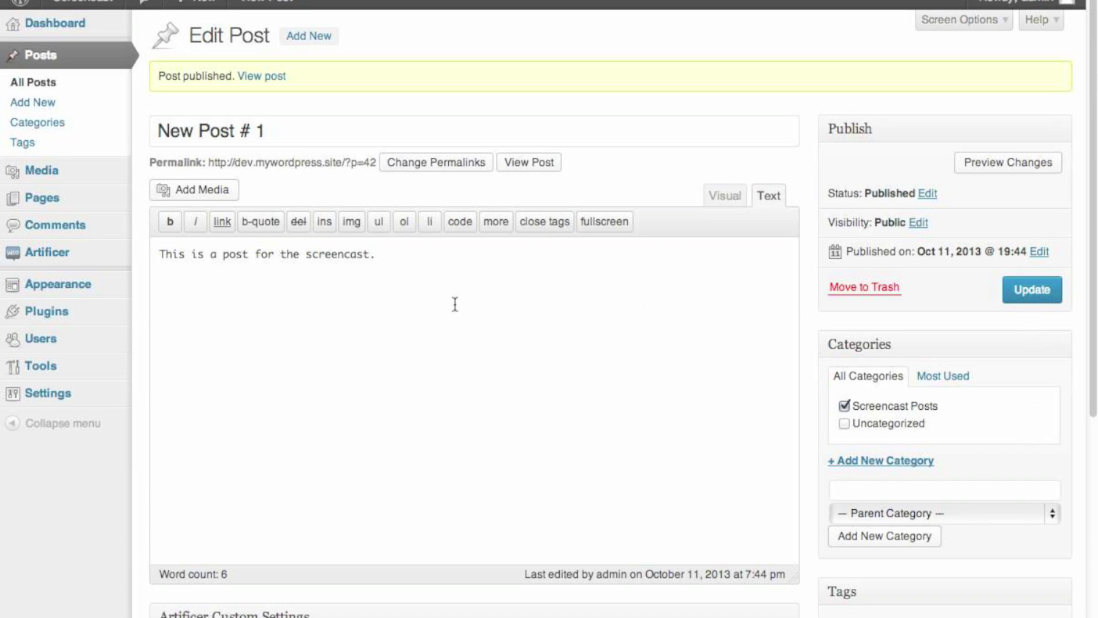
drag(431, 255, 149, 247)
key(super+c)
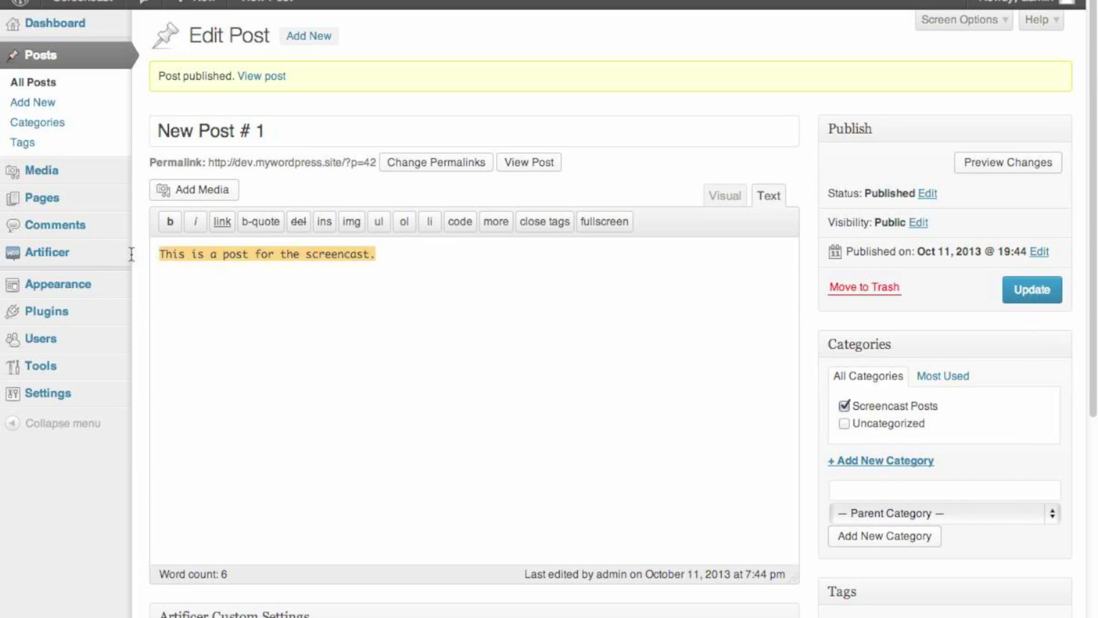
click(1033, 294)
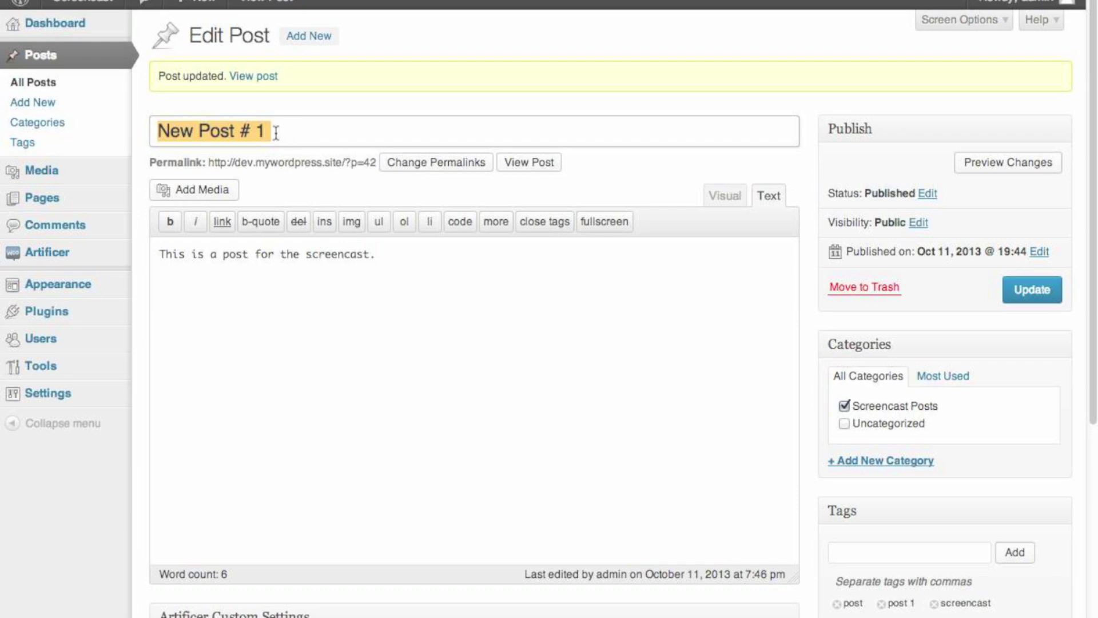
Start another new post titled "Post New #2" and paste the copied text as its body
click(66, 101)
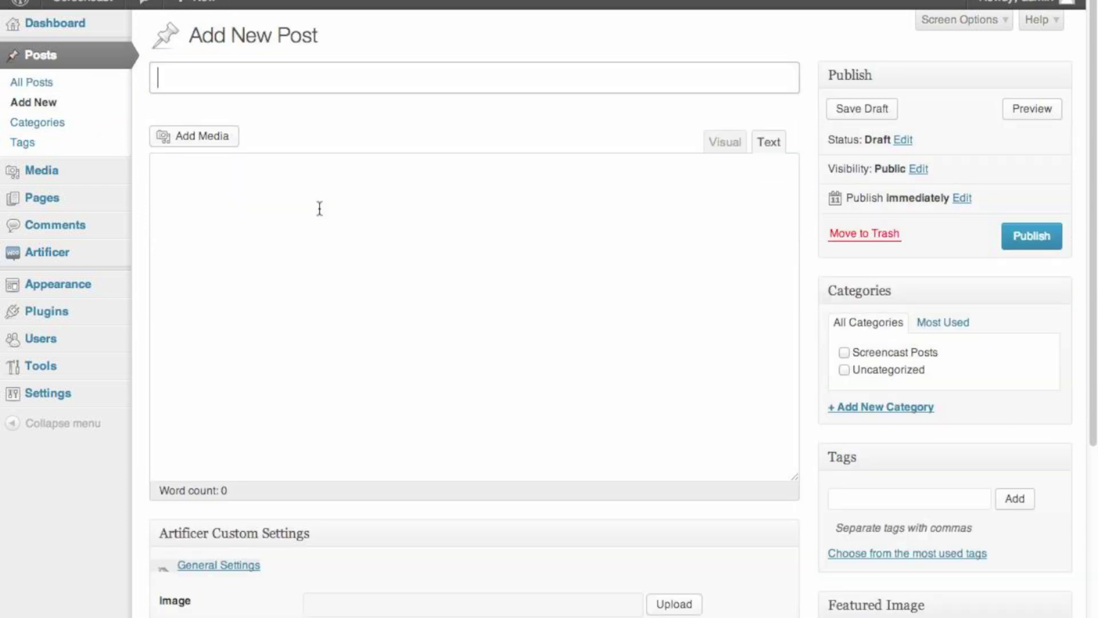
text(Post)
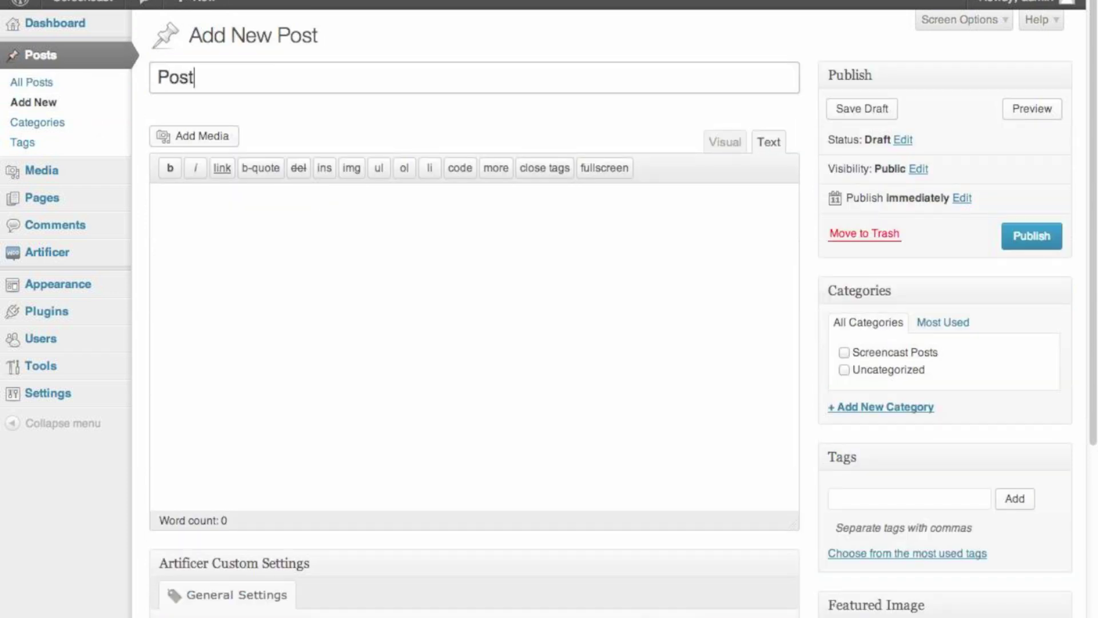
text( New #2)
click(404, 247)
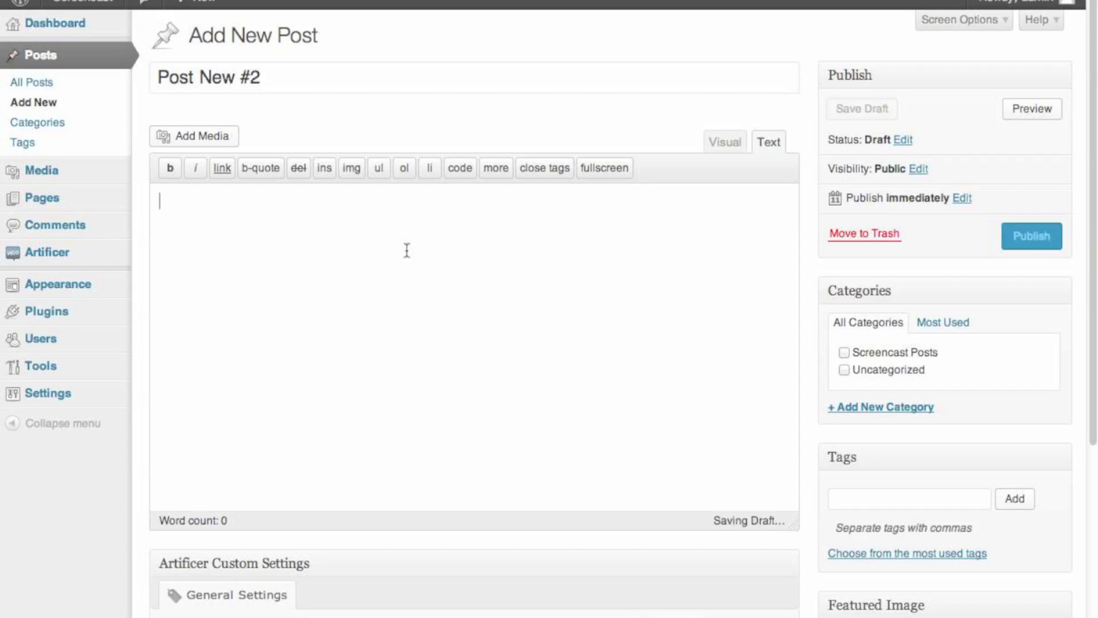
key(super+v)
Set baby_deer2.jpg from the media library as the new post's featured image
scroll(816, 387, down, 5)
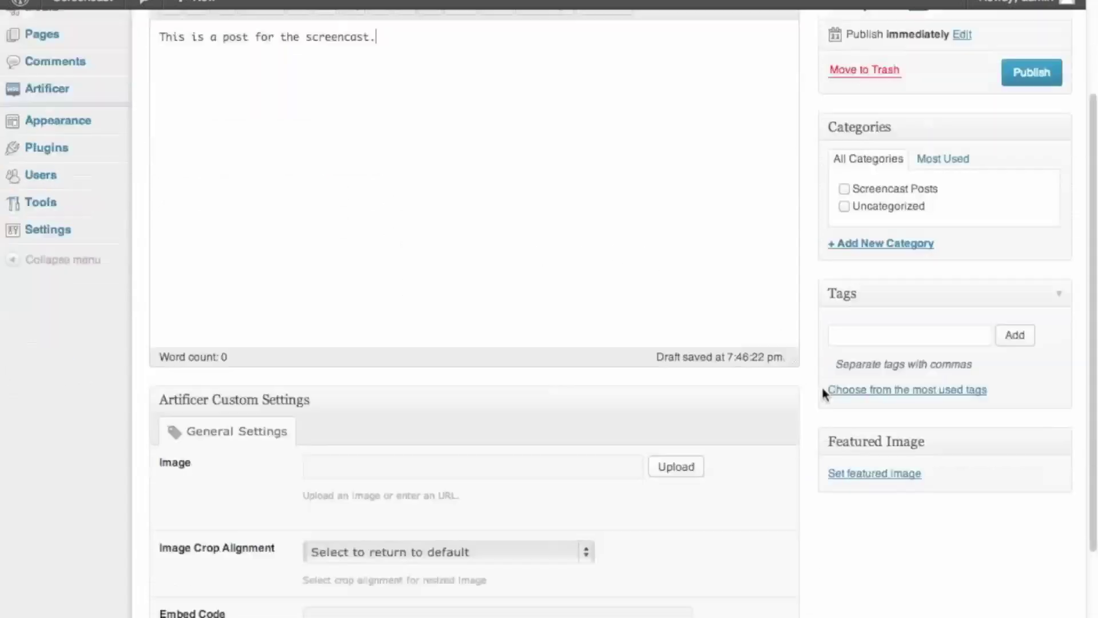
click(864, 472)
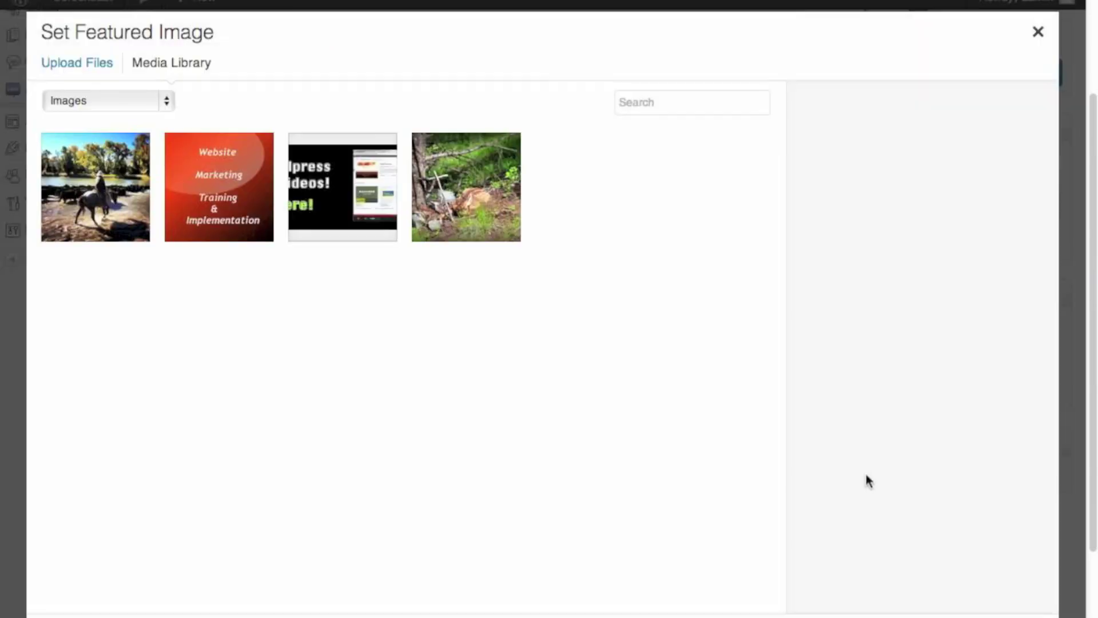
click(488, 232)
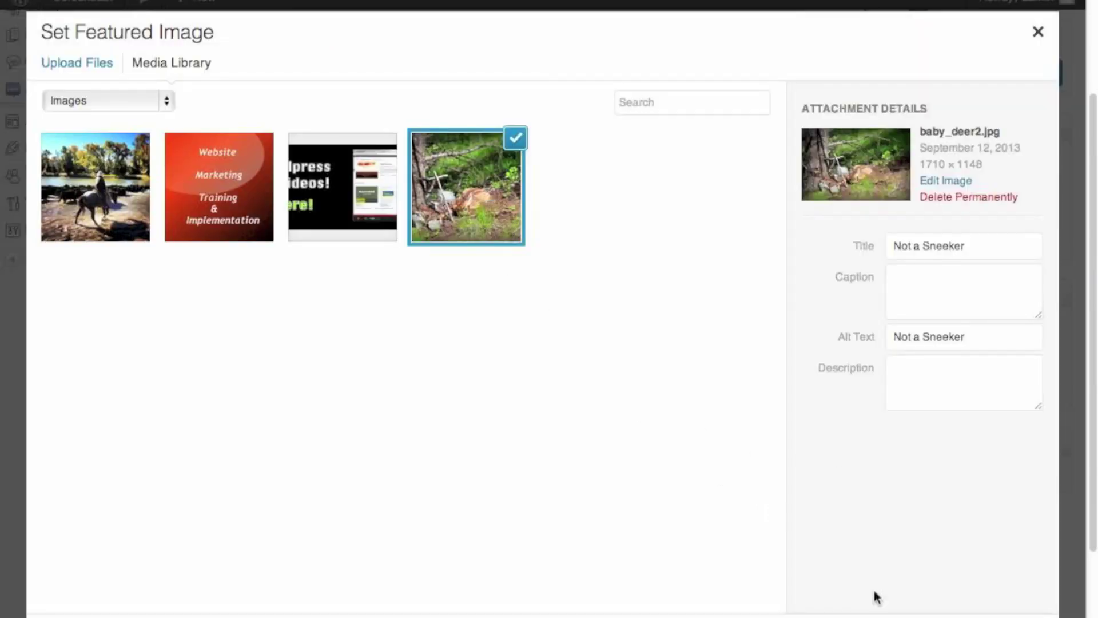
click(998, 617)
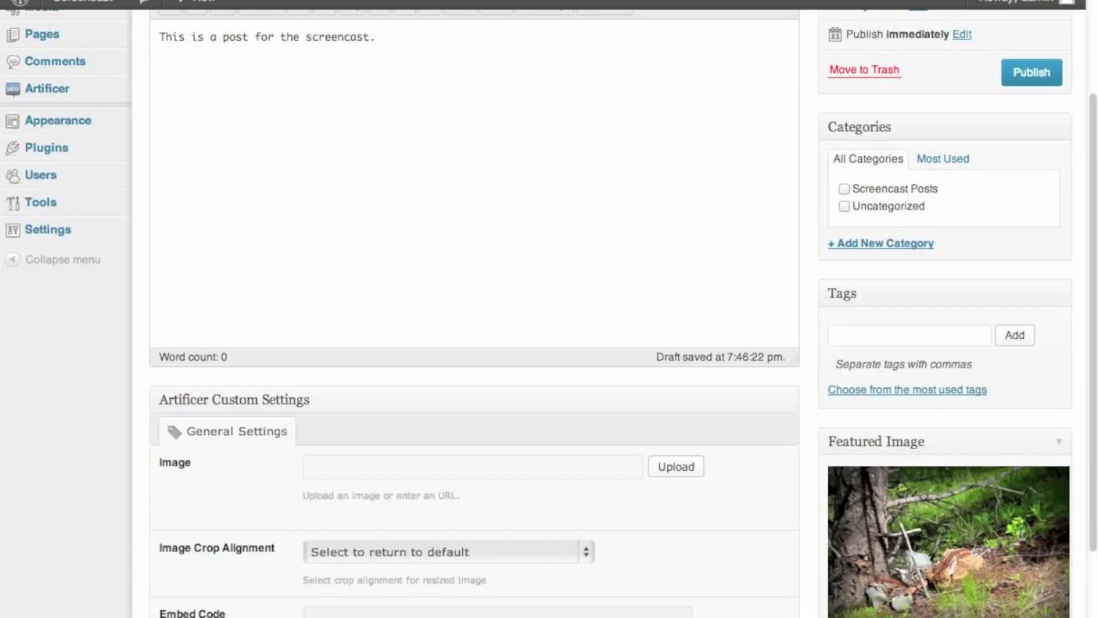
Assign the post to Screencast Posts with the tags "deer" and "screencast", and publish it
scroll(938, 547, up, 5)
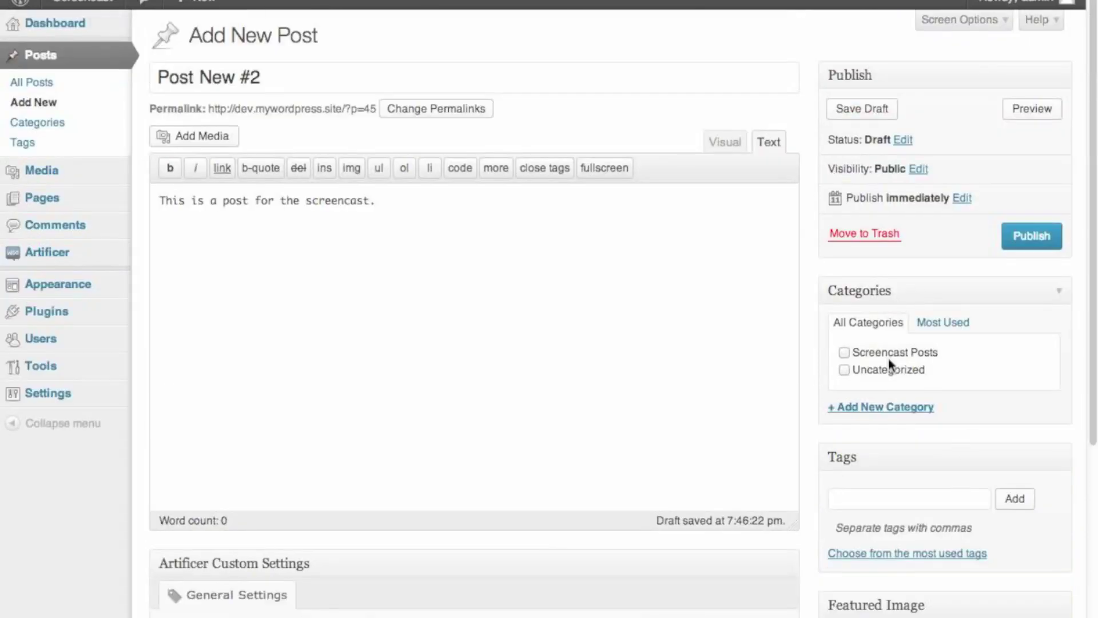
click(843, 352)
click(949, 503)
text(deer, scr)
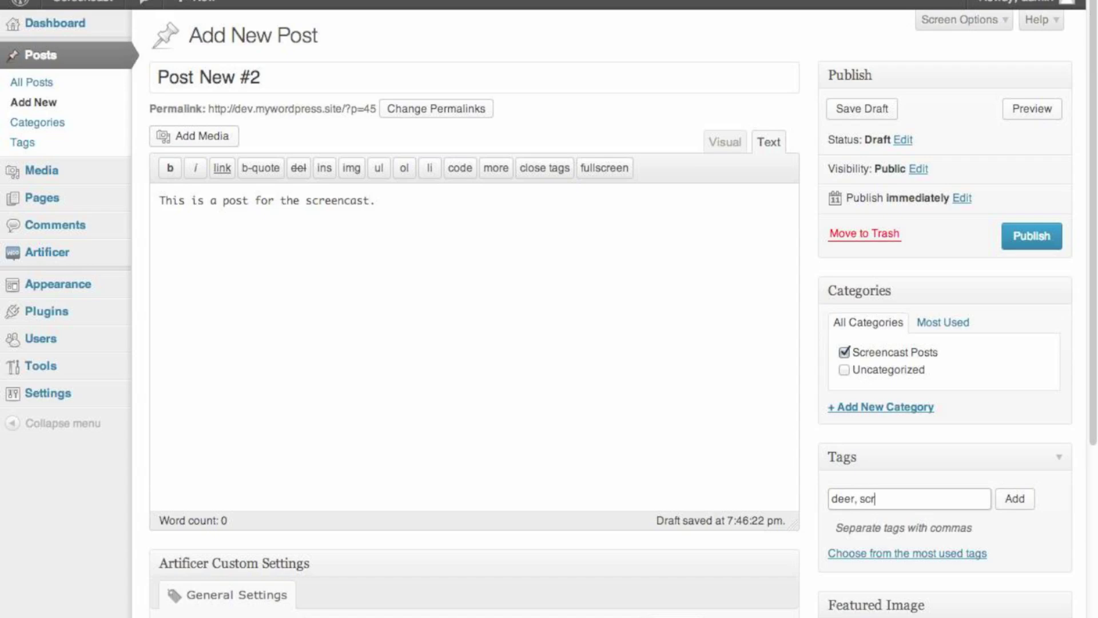
text(eencast)
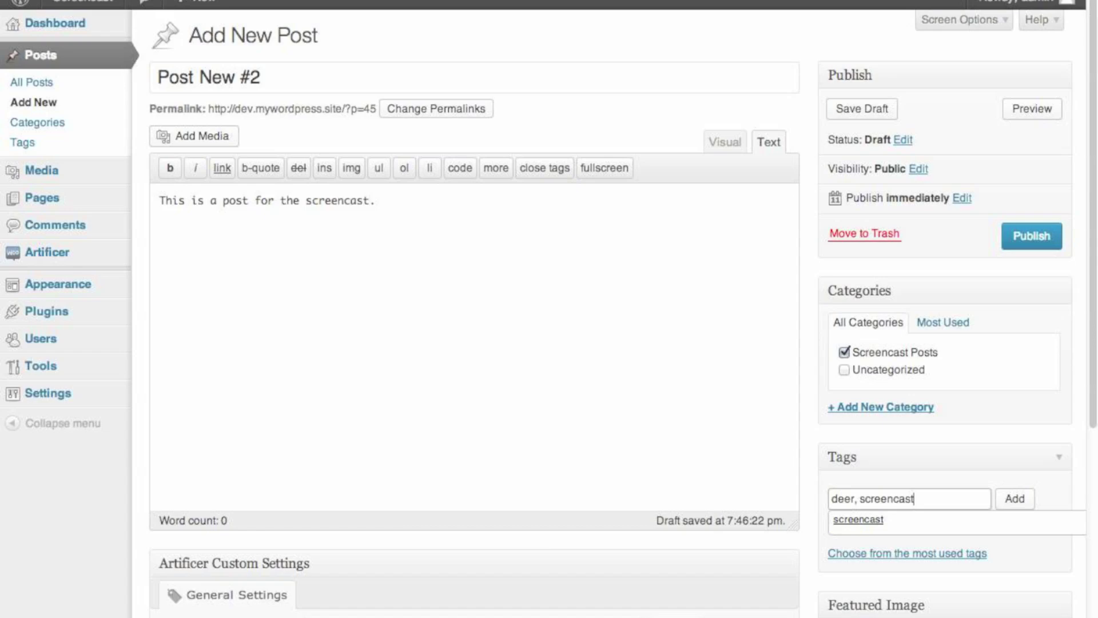
key(Down)
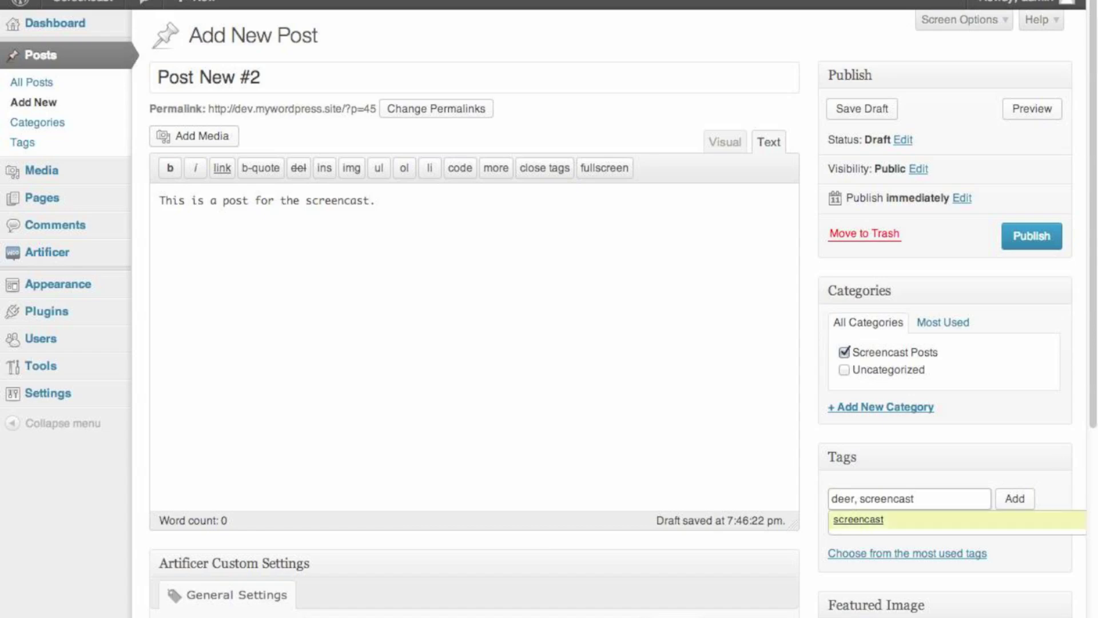
text(t)
click(1036, 508)
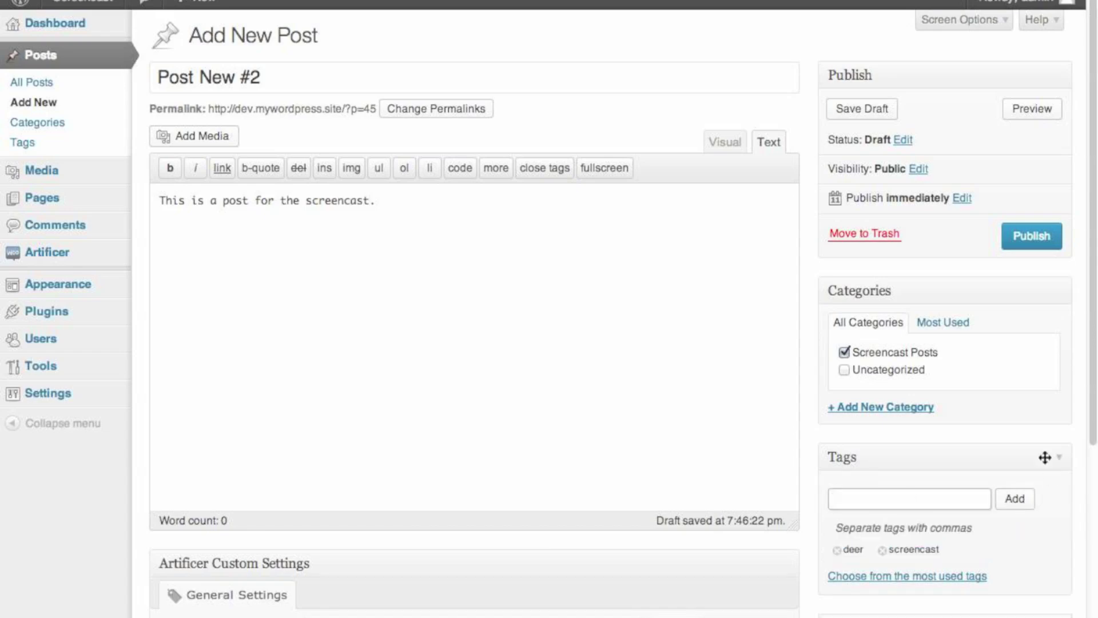
click(1034, 236)
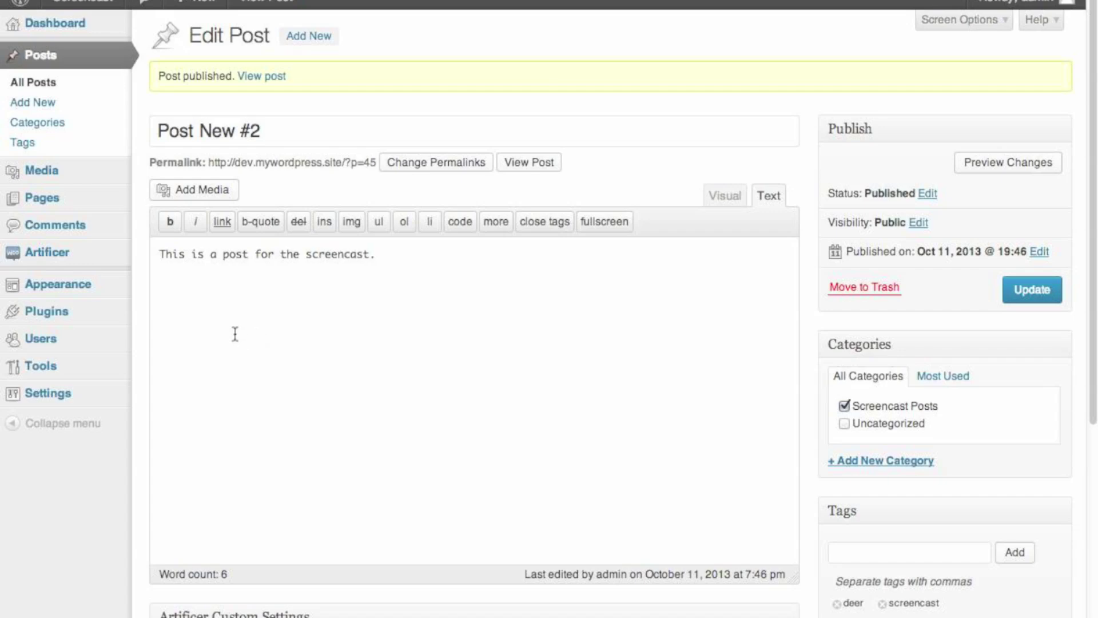
Visit the live site and examine the home page's content and navigation links
mouse_move(97, 288)
mouse_move(98, 4)
click(94, 30)
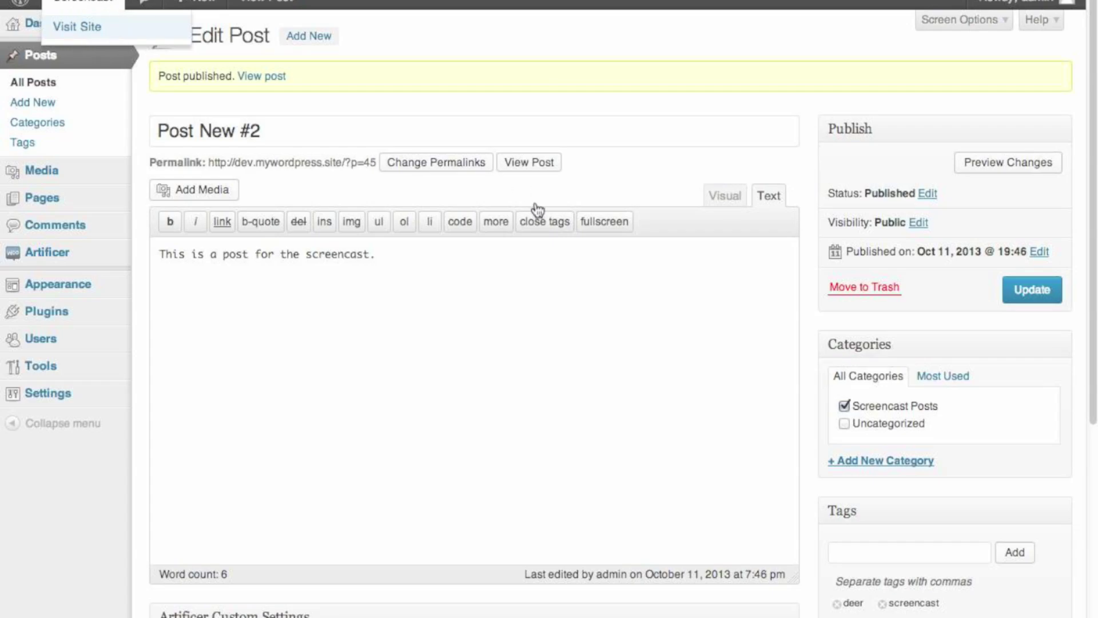
scroll(536, 203, down, 10)
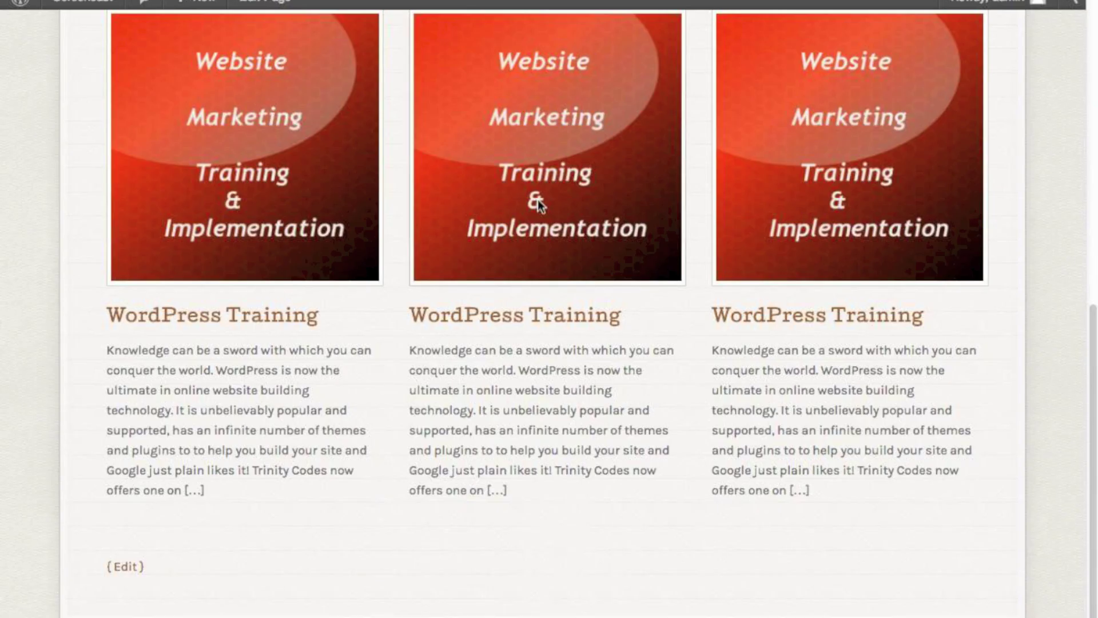
scroll(537, 200, up, 3)
scroll(538, 200, up, 8)
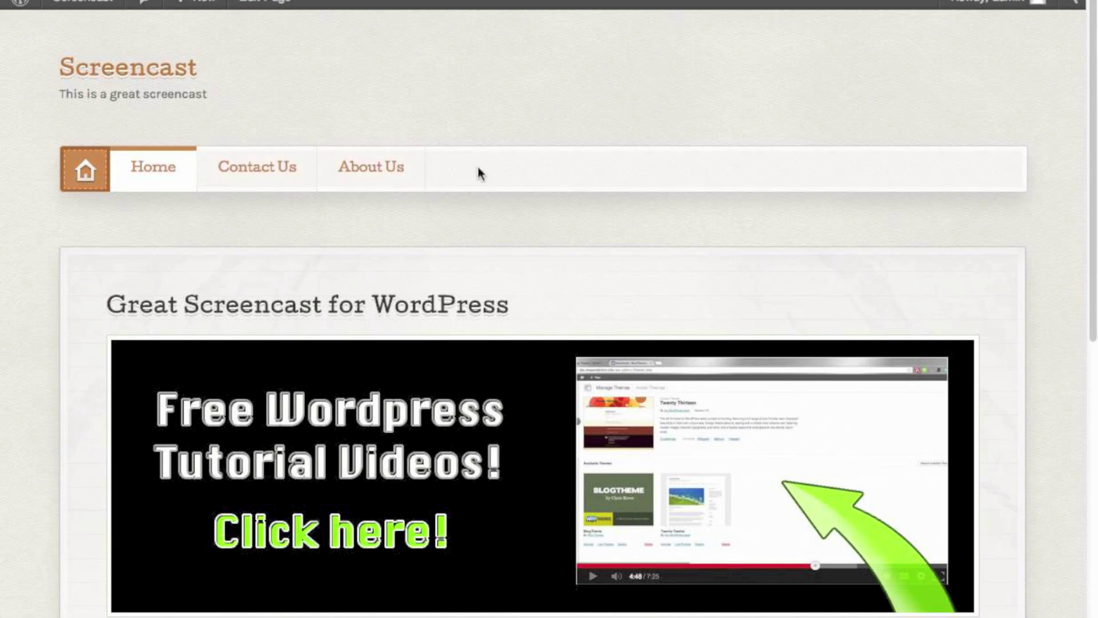
Return to the site administration, open the menu editor and add the Blog page to the Main Links menu
mouse_move(104, 3)
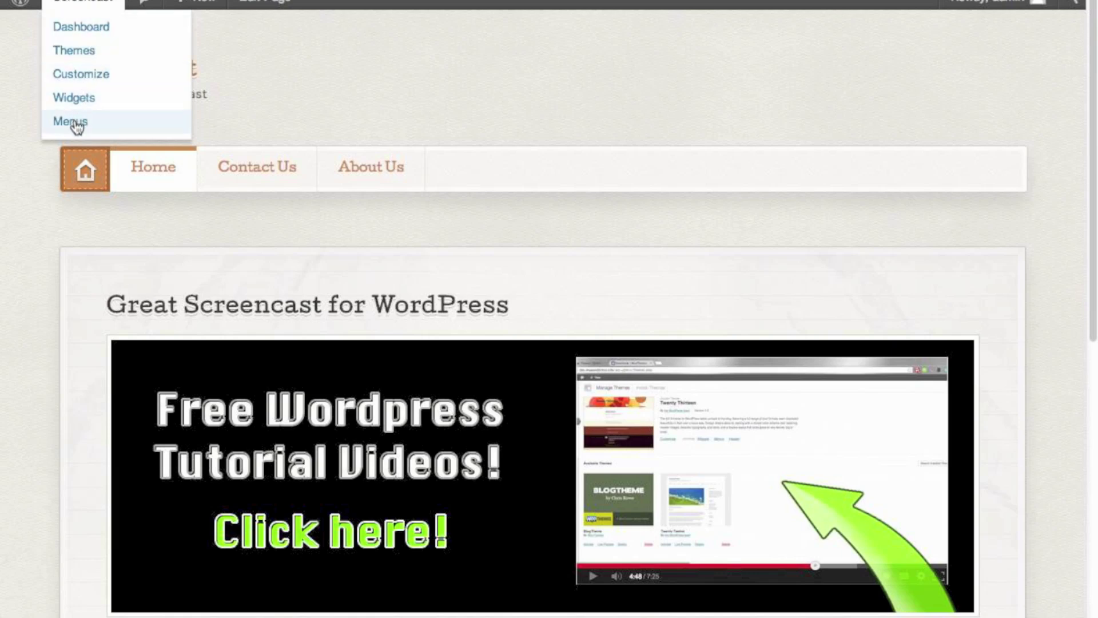
click(78, 28)
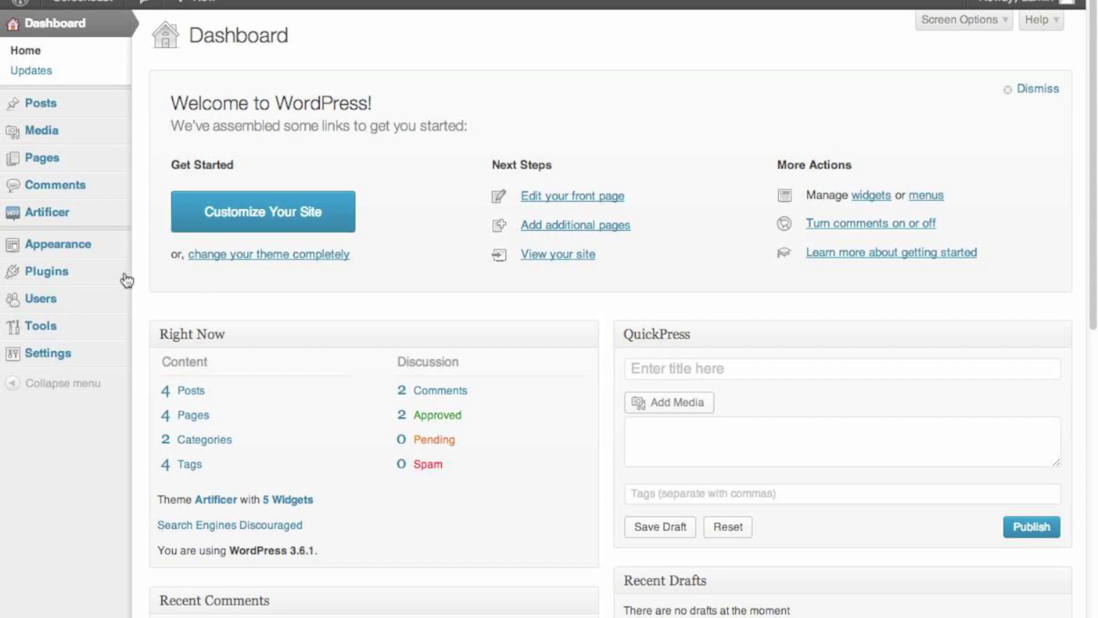
mouse_move(91, 246)
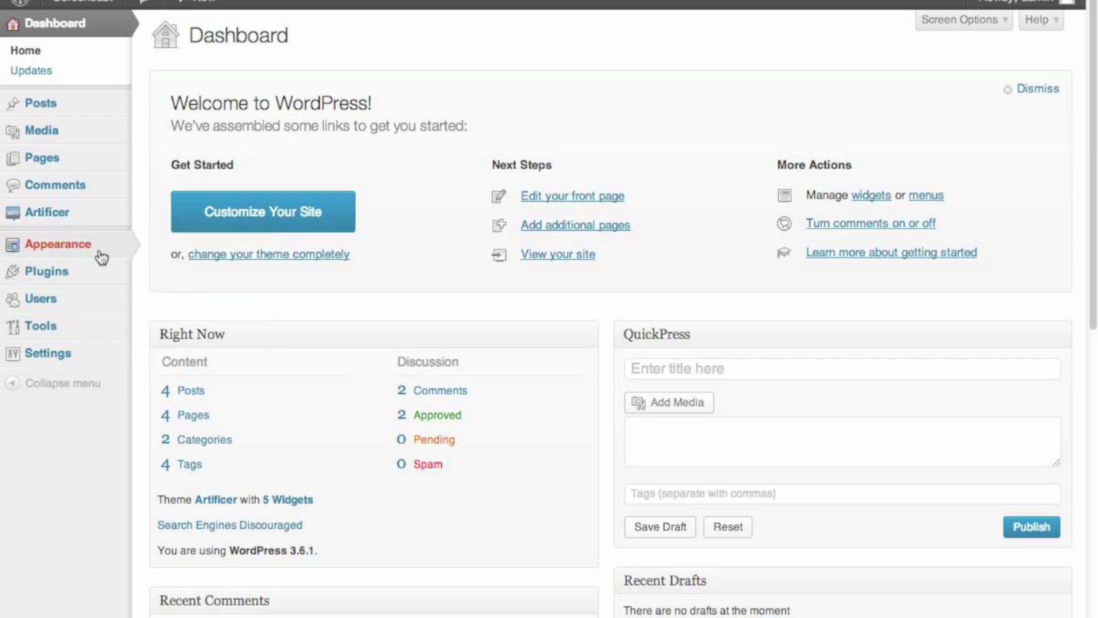
click(165, 309)
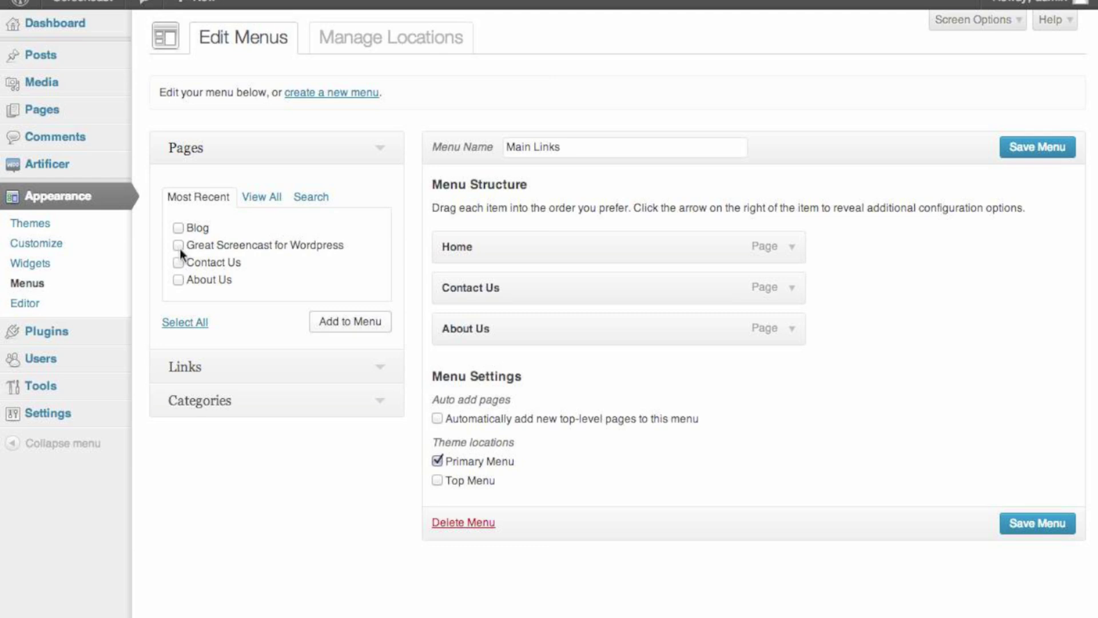
click(179, 227)
click(356, 323)
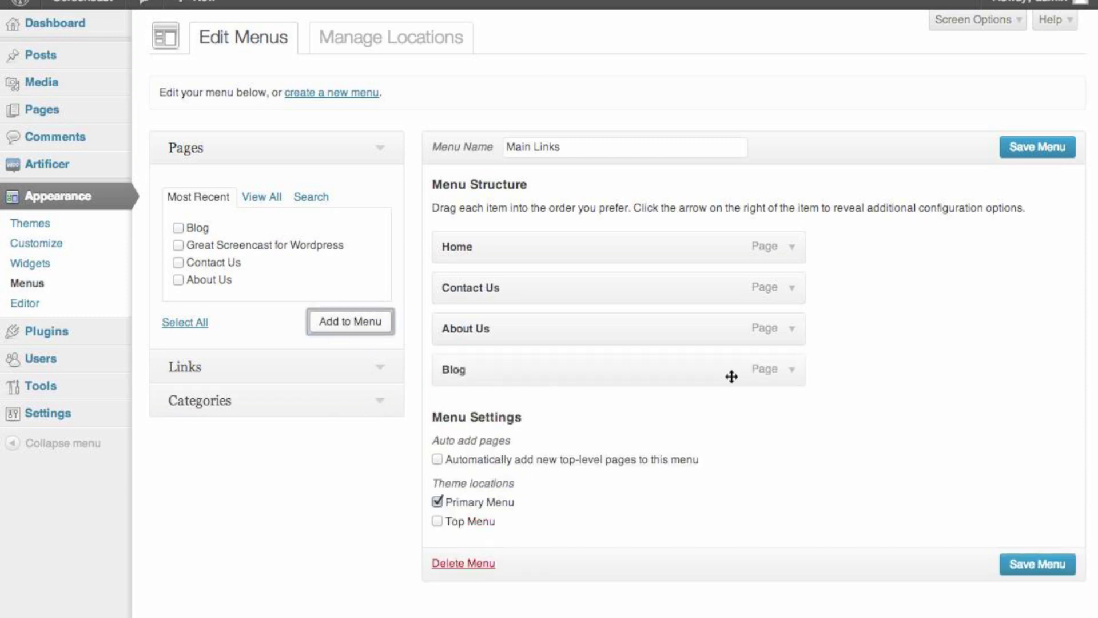
Set the Blog menu item's title attribute to "Screencast Blog" and save the menu
click(793, 373)
click(750, 422)
text(S)
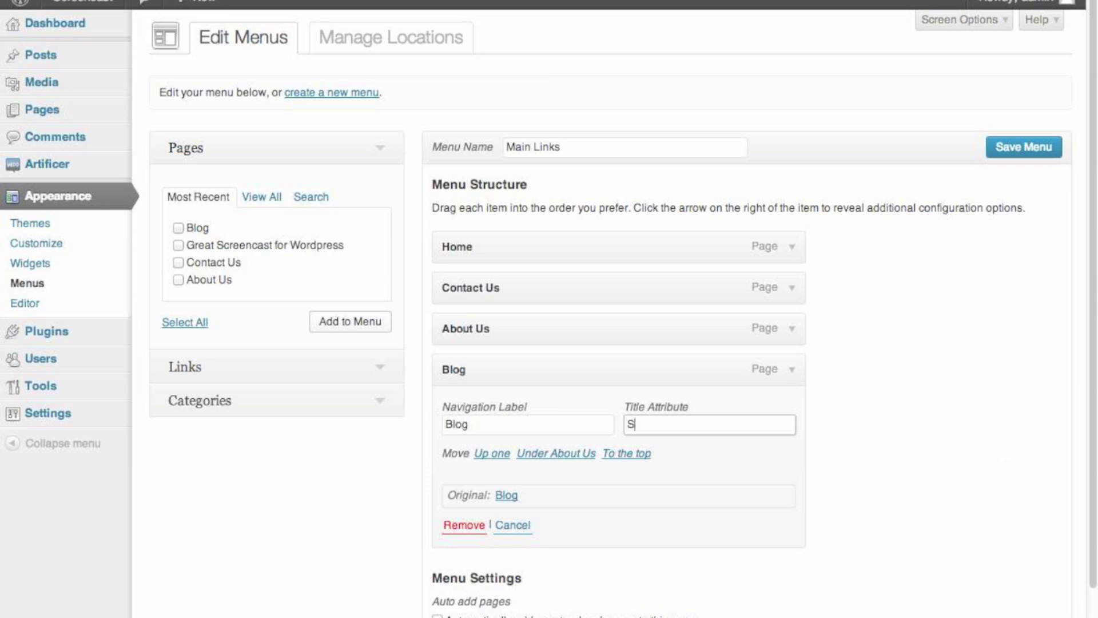
text(creencast Blog)
scroll(892, 412, down, 1)
click(1021, 151)
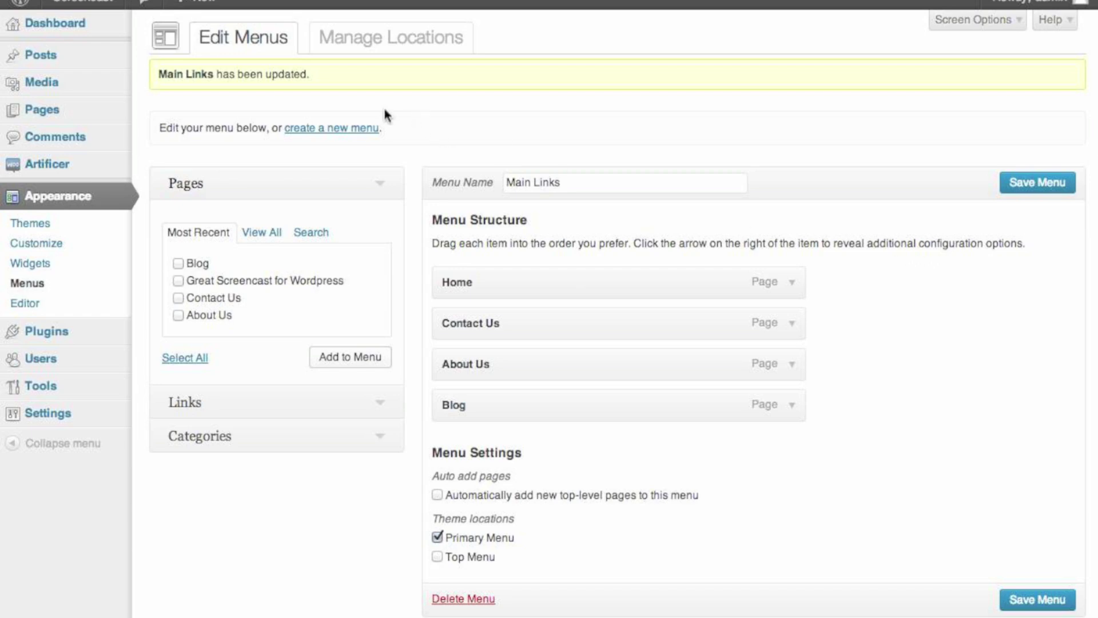
Visit the live site and open the Blog page from its navigation to check the published posts
mouse_move(80, 7)
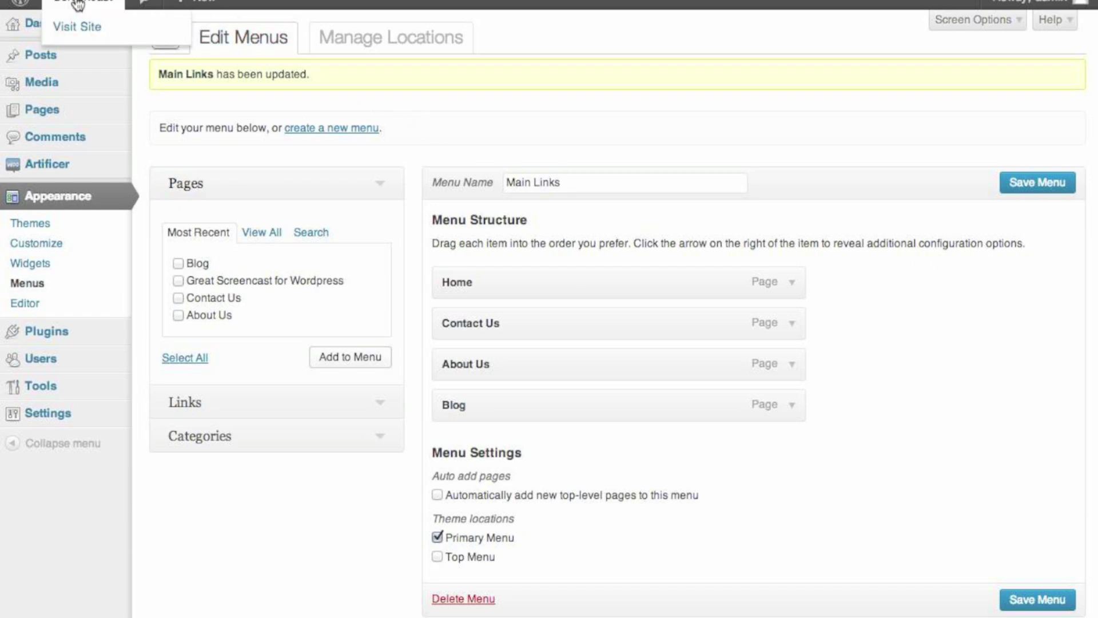
click(94, 39)
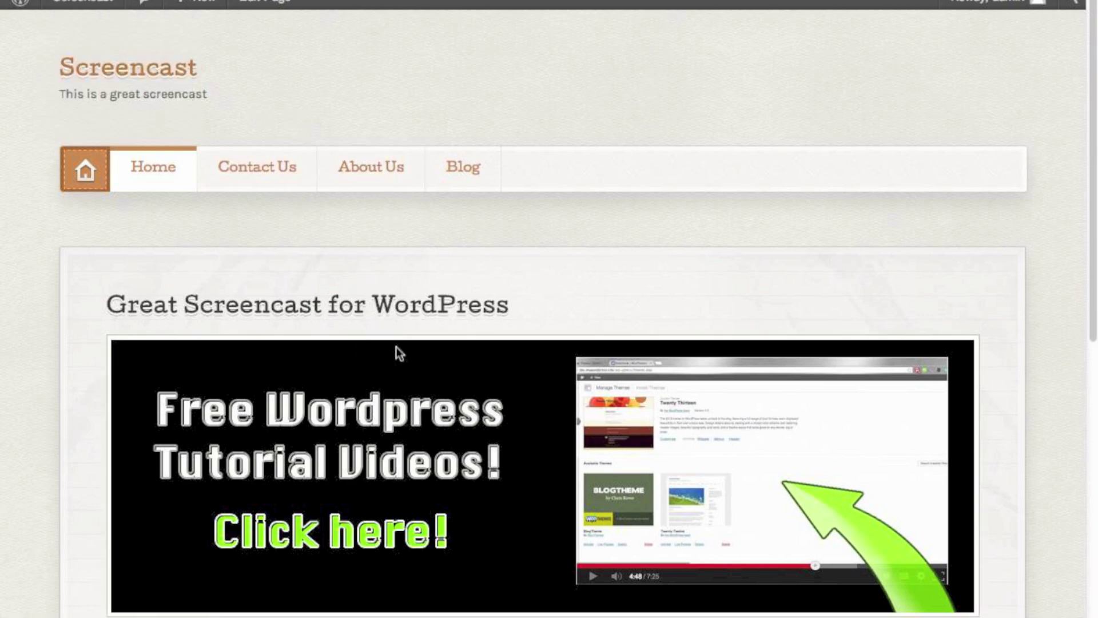
scroll(436, 329, down, 10)
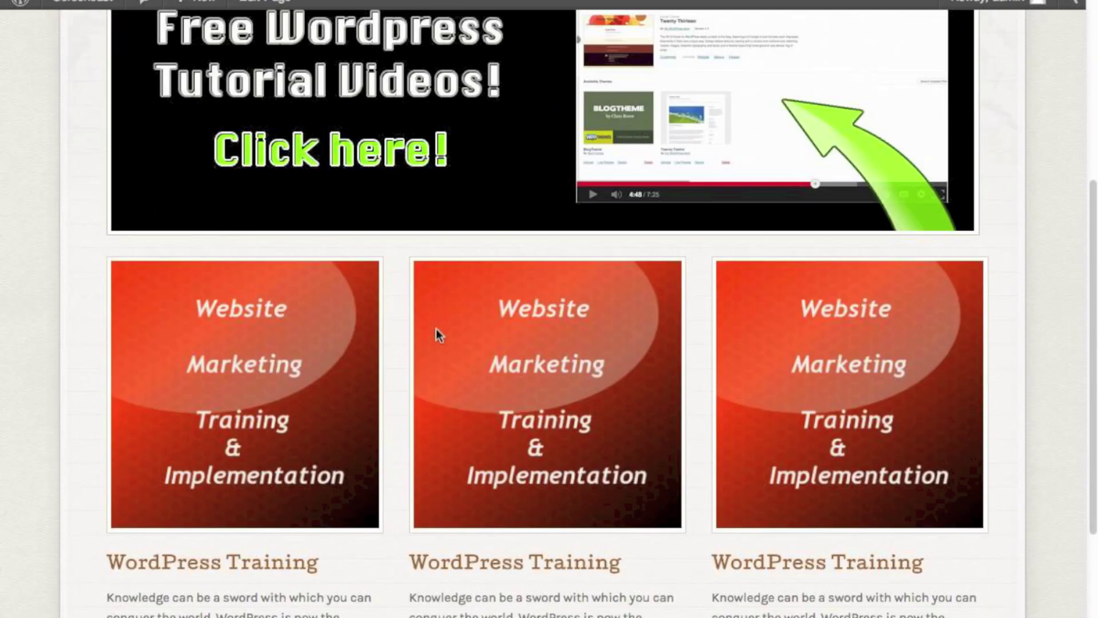
scroll(437, 337, up, 10)
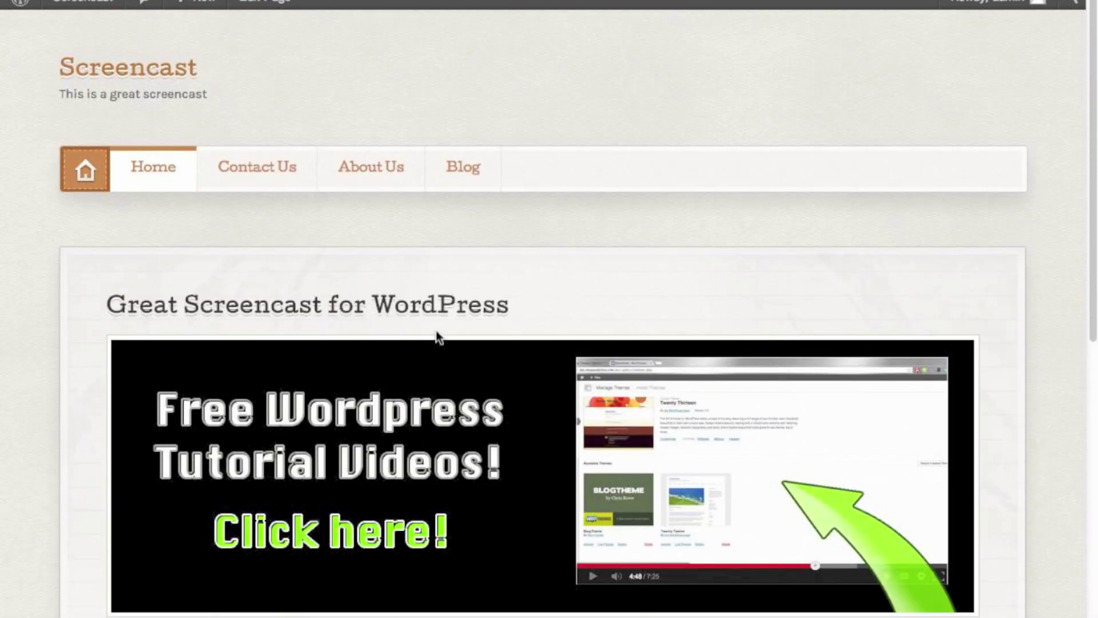
click(464, 171)
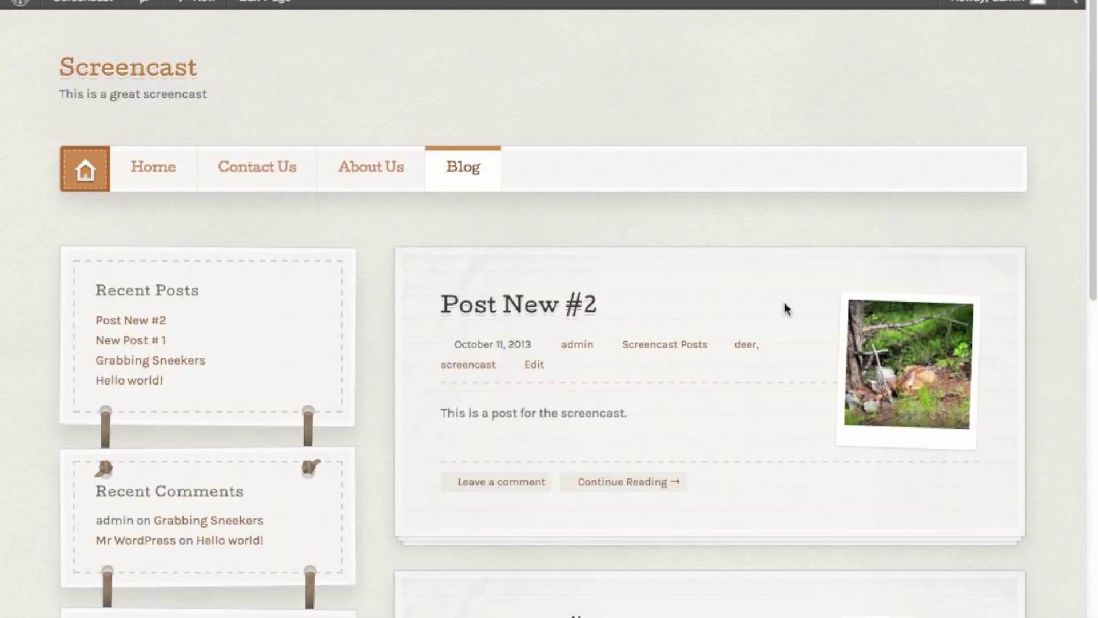
Examine the Blog page's list of posts, including their dates, categories, tags, images and the sidebar widgets
scroll(784, 304, down, 10)
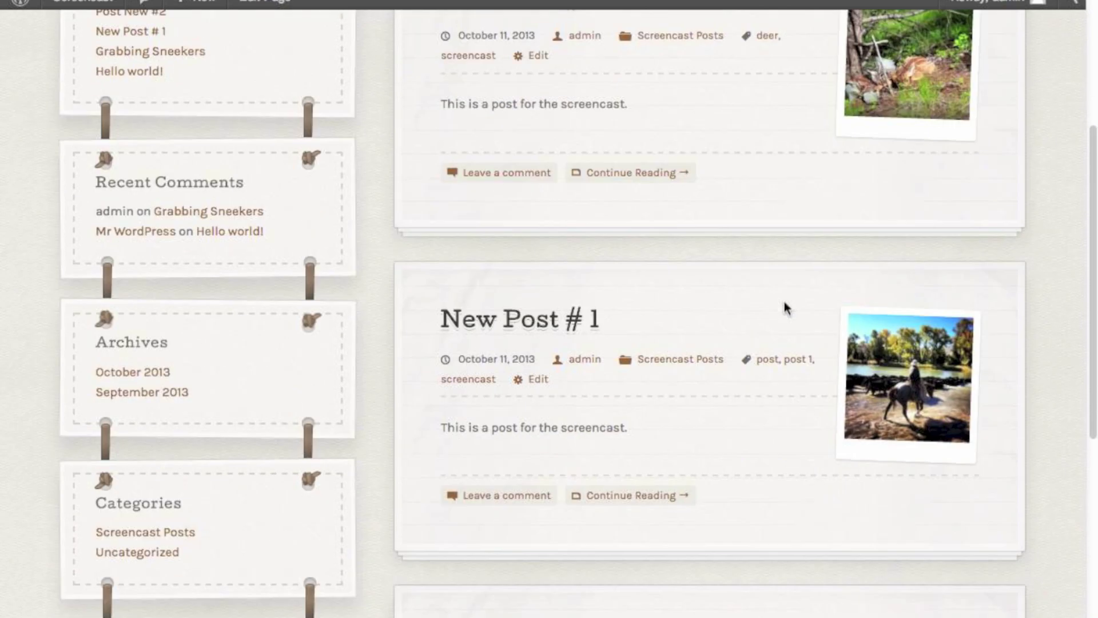
scroll(784, 338, down, 6)
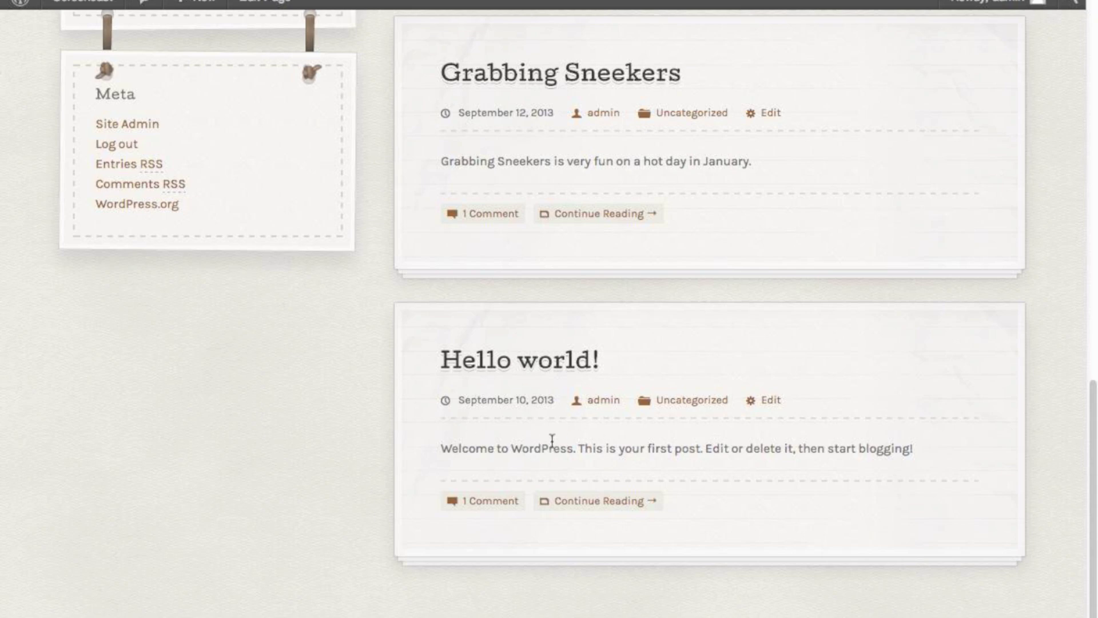
scroll(577, 441, up, 3)
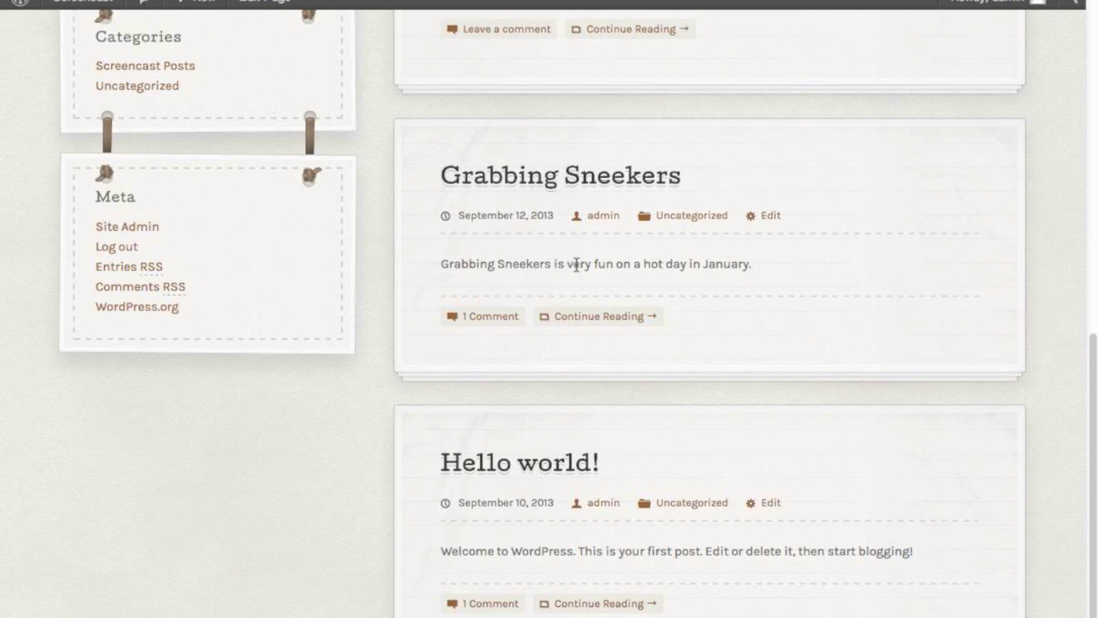
scroll(578, 266, up, 10)
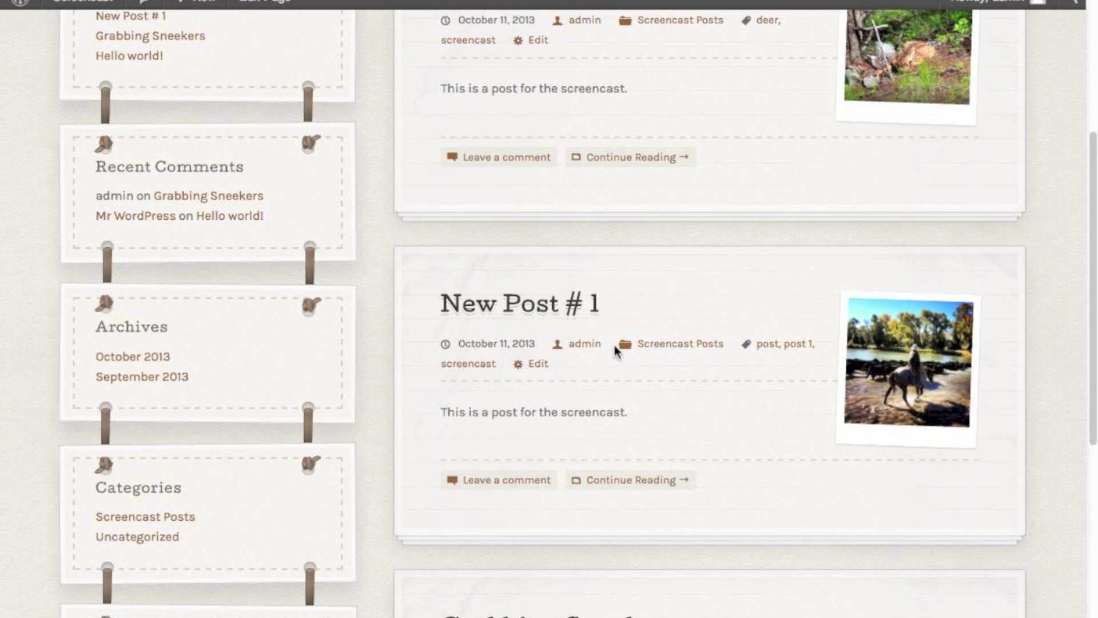
scroll(614, 345, up, 6)
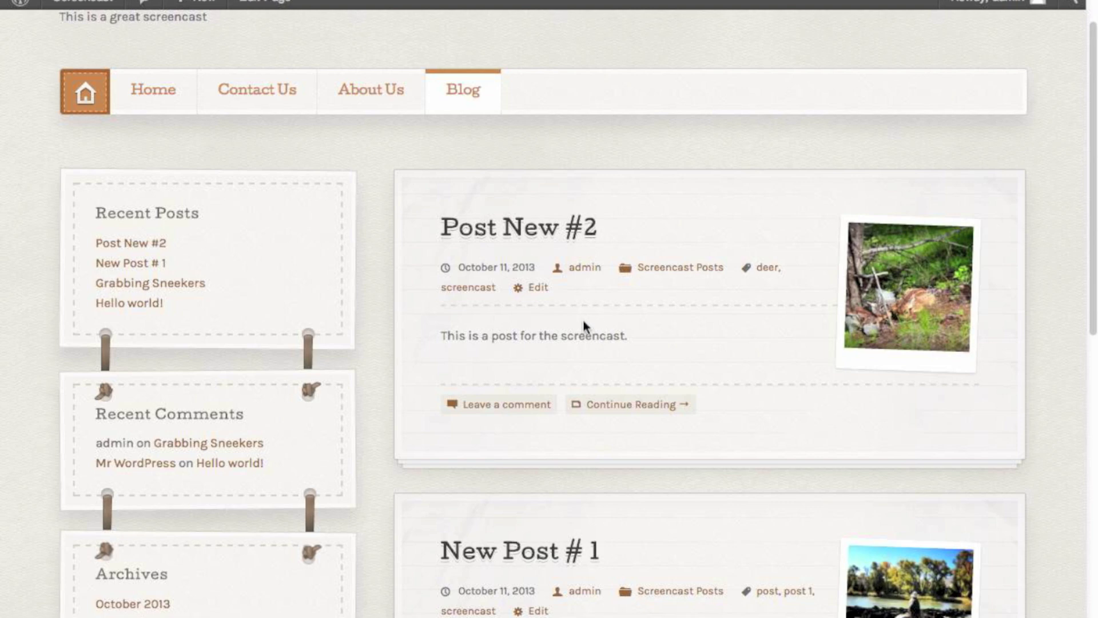
scroll(612, 321, down, 1)
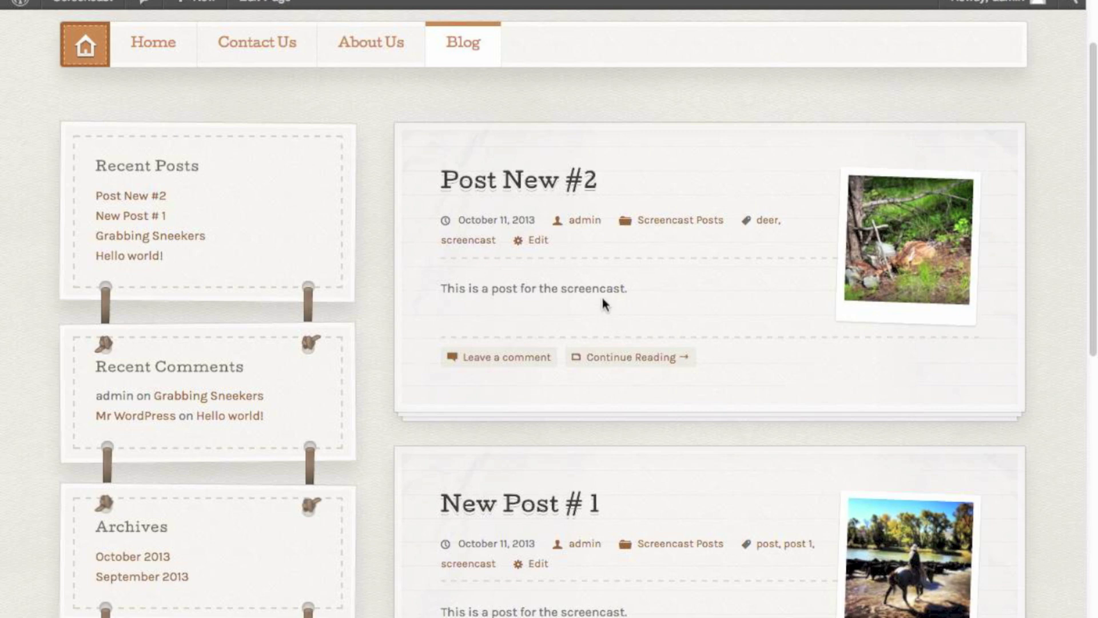
scroll(605, 303, down, 12)
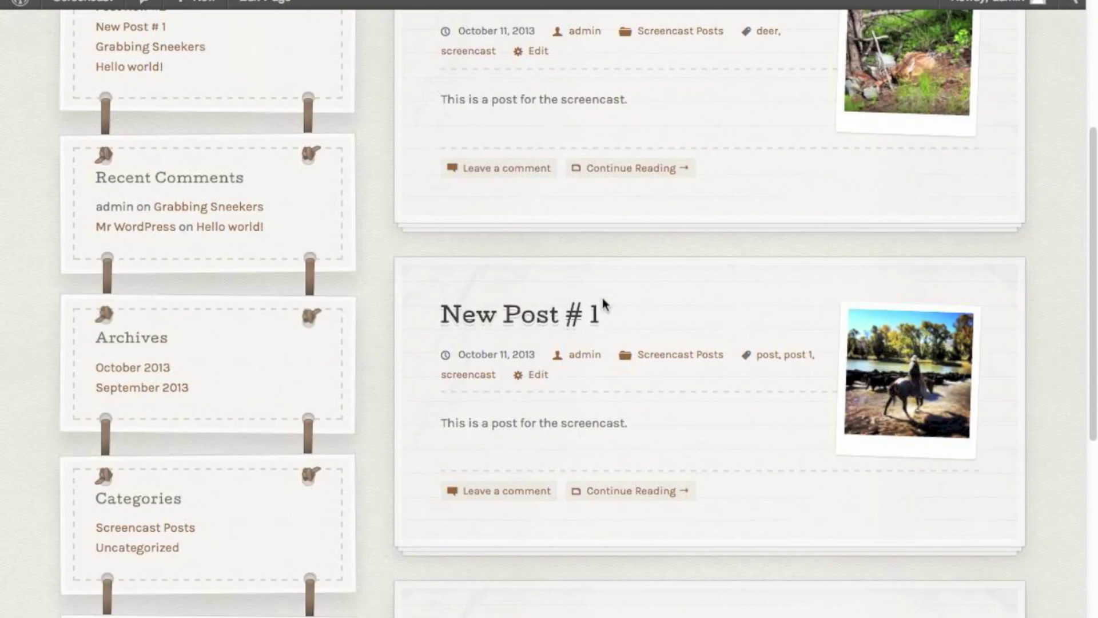
scroll(601, 293, up, 6)
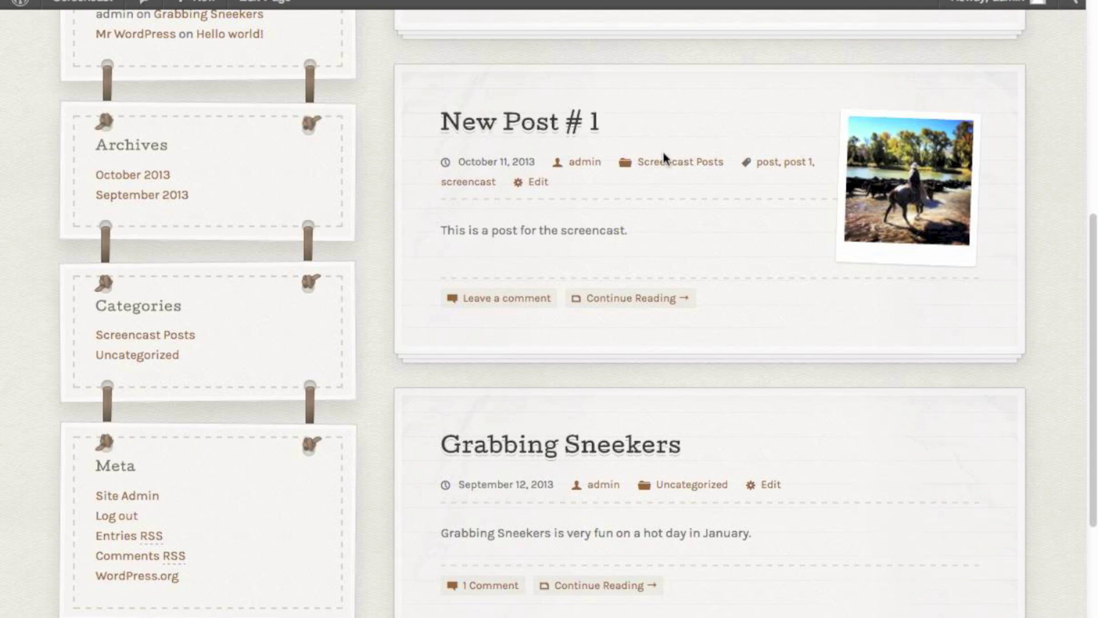
scroll(732, 169, up, 5)
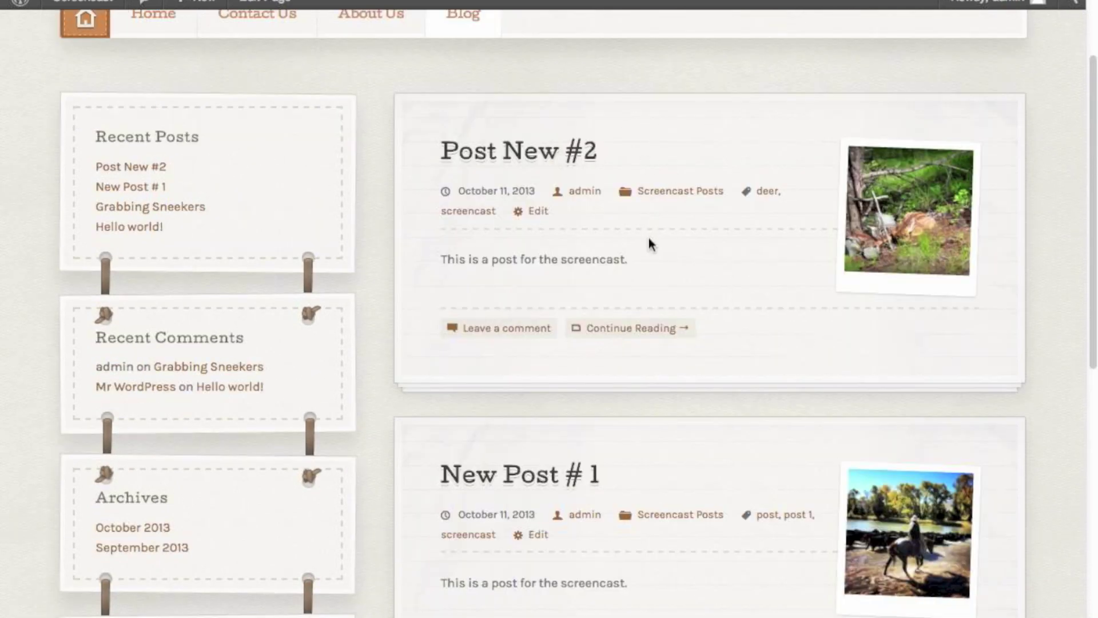
scroll(679, 525, down, 4)
scroll(680, 525, down, 7)
scroll(680, 524, up, 13)
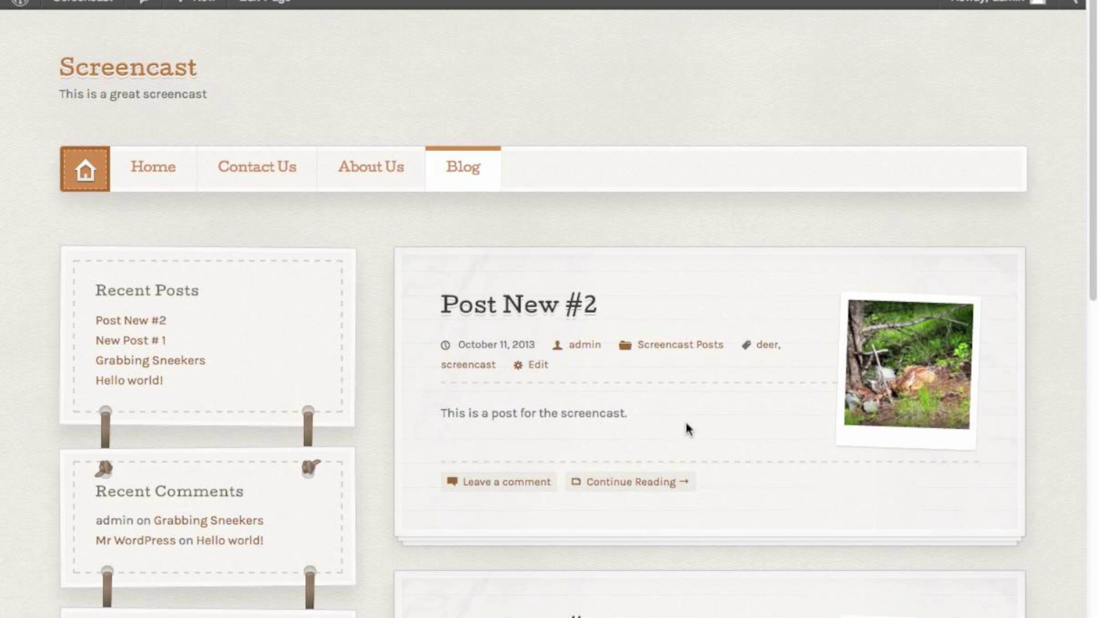
scroll(663, 426, down, 10)
scroll(666, 429, down, 4)
scroll(666, 430, up, 7)
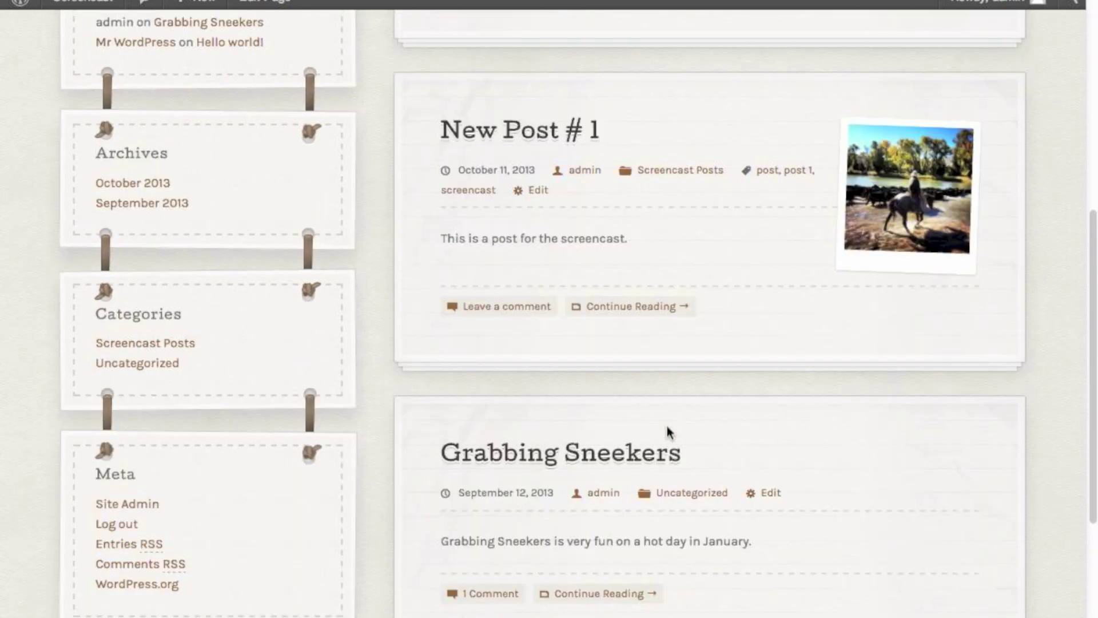
scroll(632, 320, up, 4)
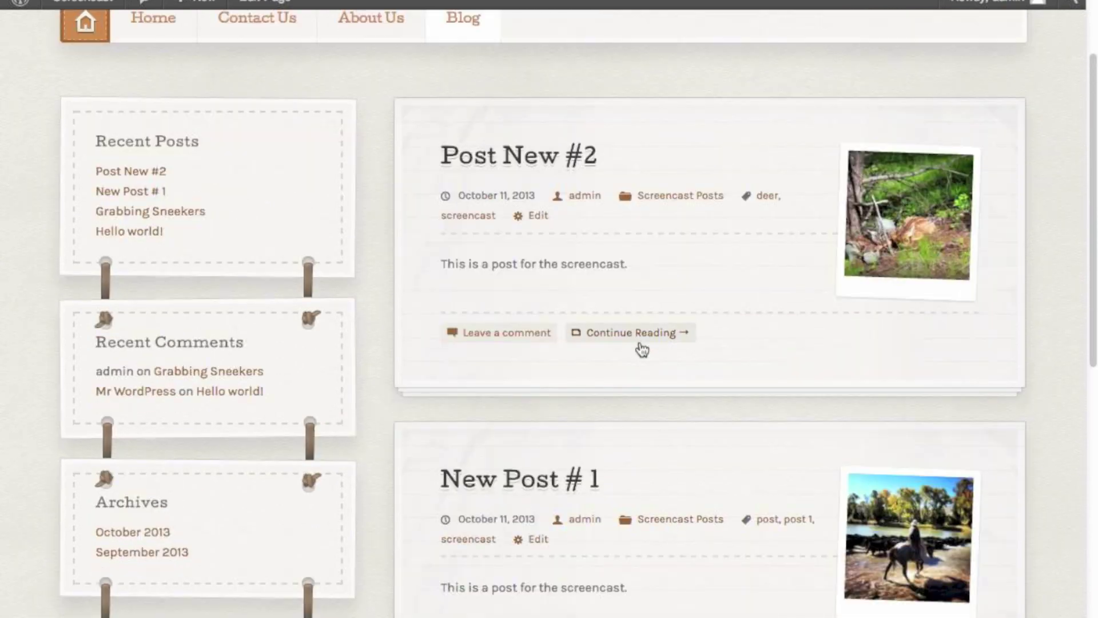
scroll(675, 223, up, 3)
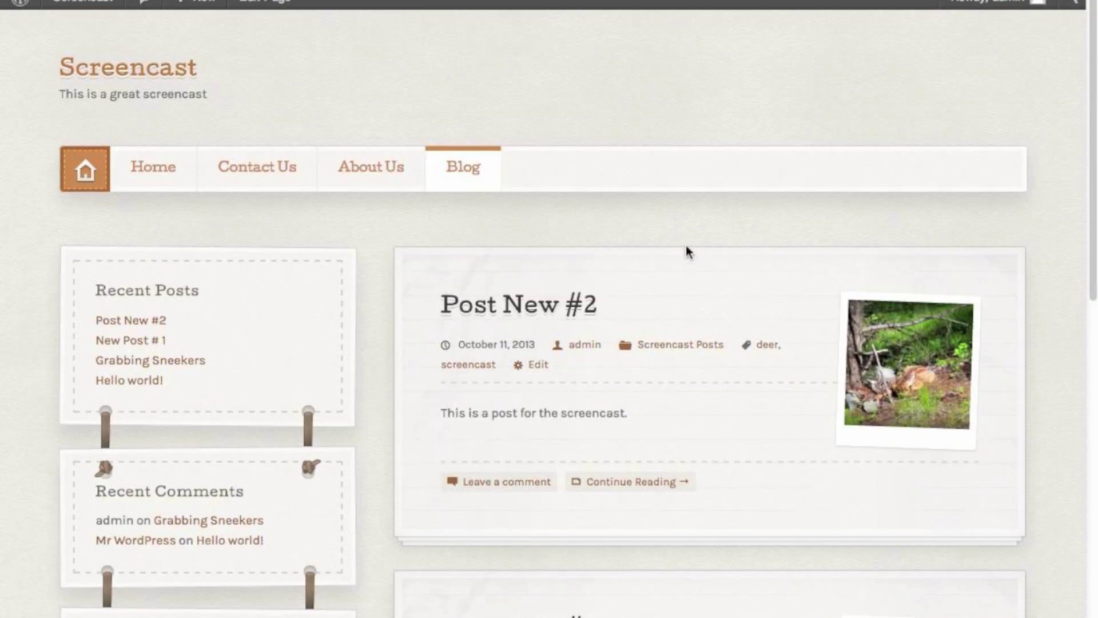
Open the full Post New #2 from the blog list, review it through the comment form, and return to the Blog page
scroll(689, 246, down, 4)
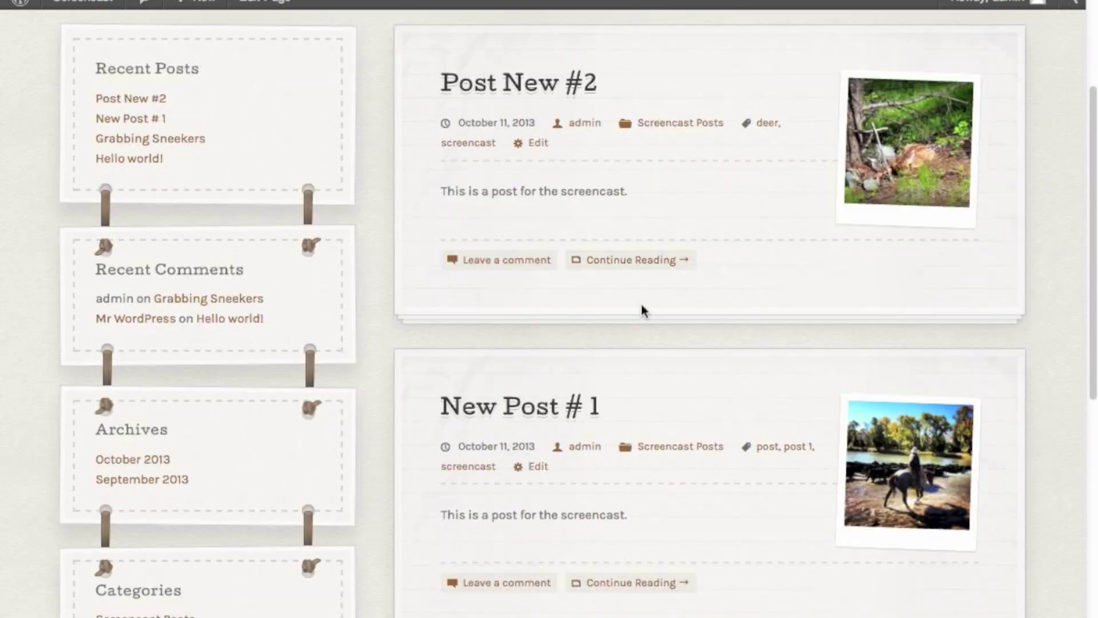
click(635, 261)
scroll(631, 265, down, 2)
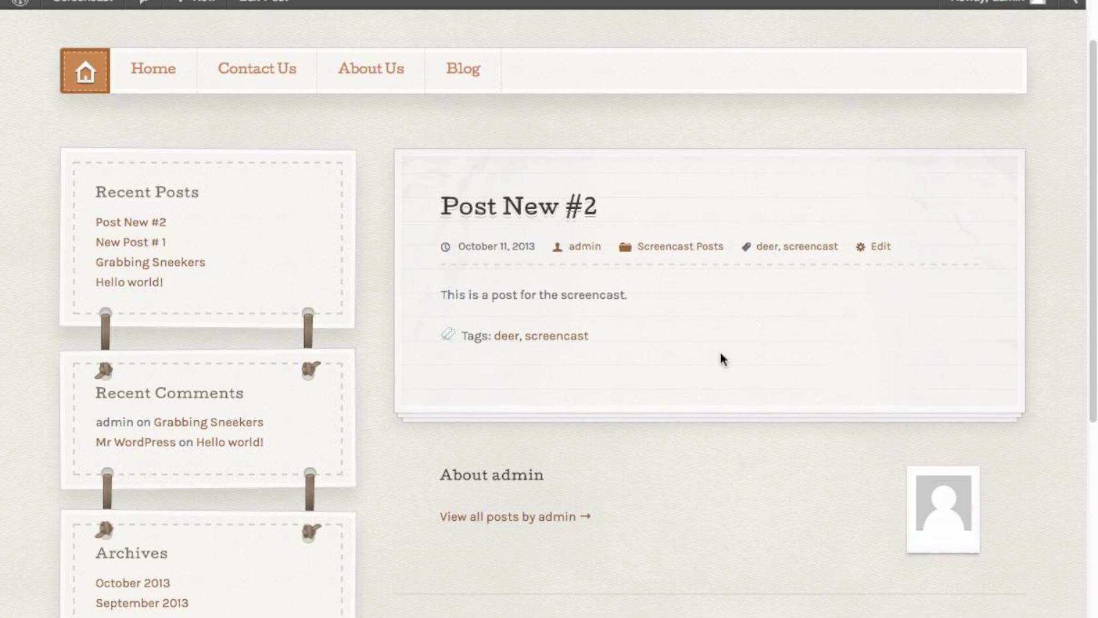
scroll(720, 352, down, 10)
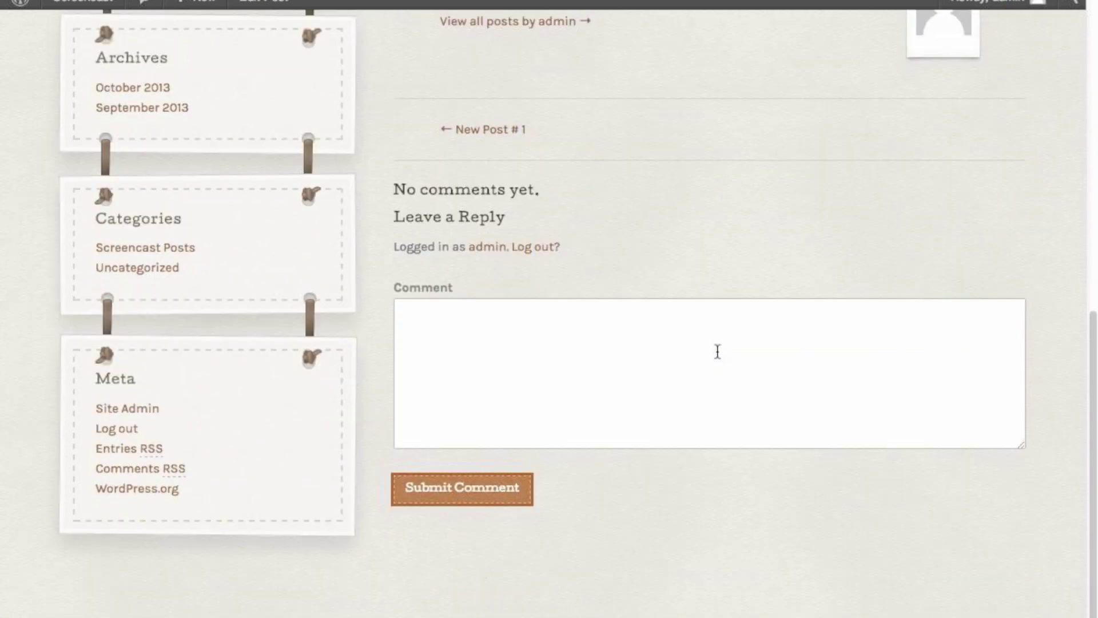
scroll(718, 352, up, 12)
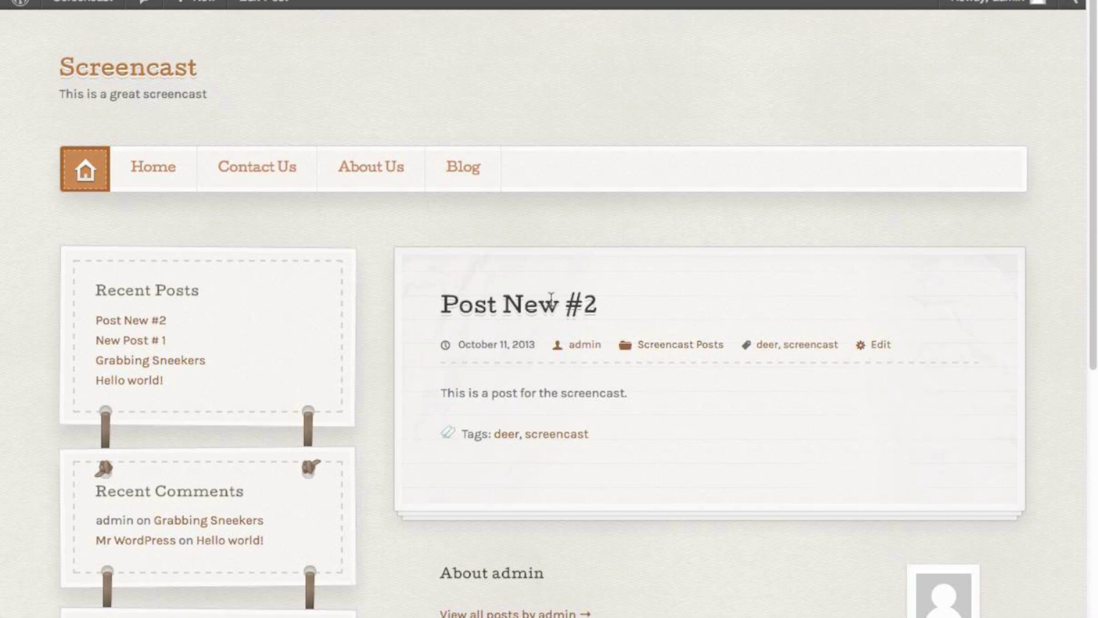
click(464, 183)
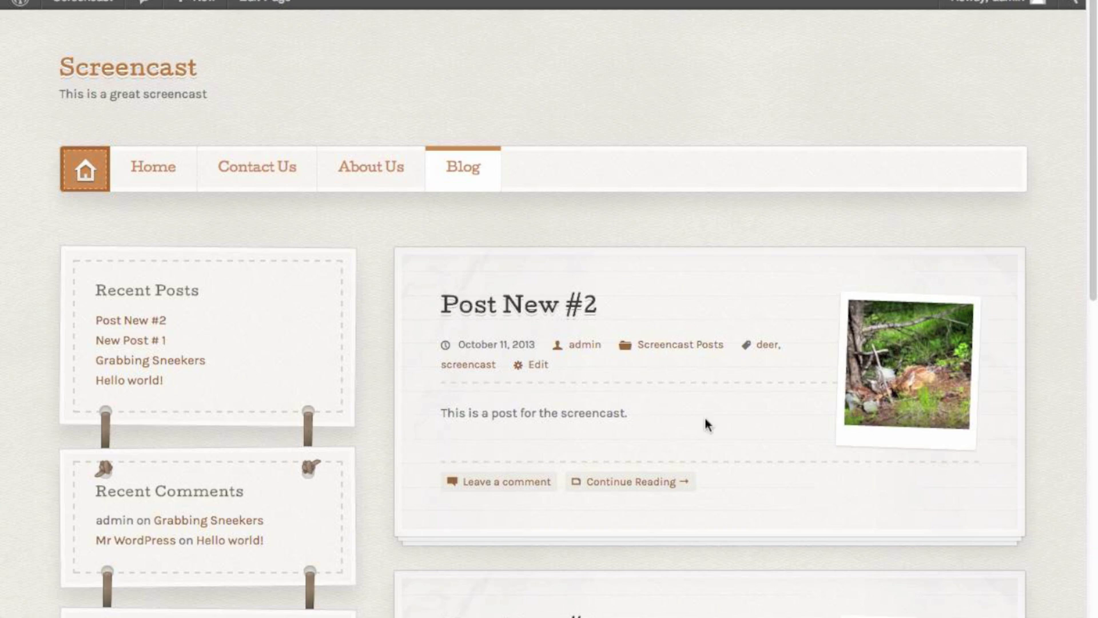
scroll(706, 418, down, 2)
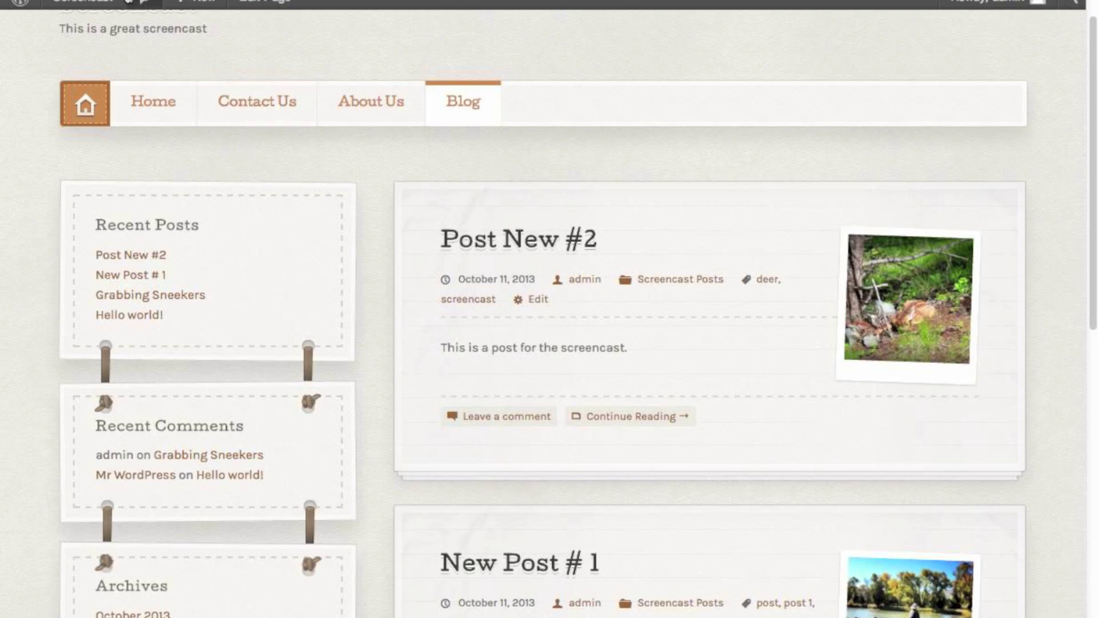
Return to the site's dashboard and open the Layout Options in the Artificer theme options
mouse_move(94, 6)
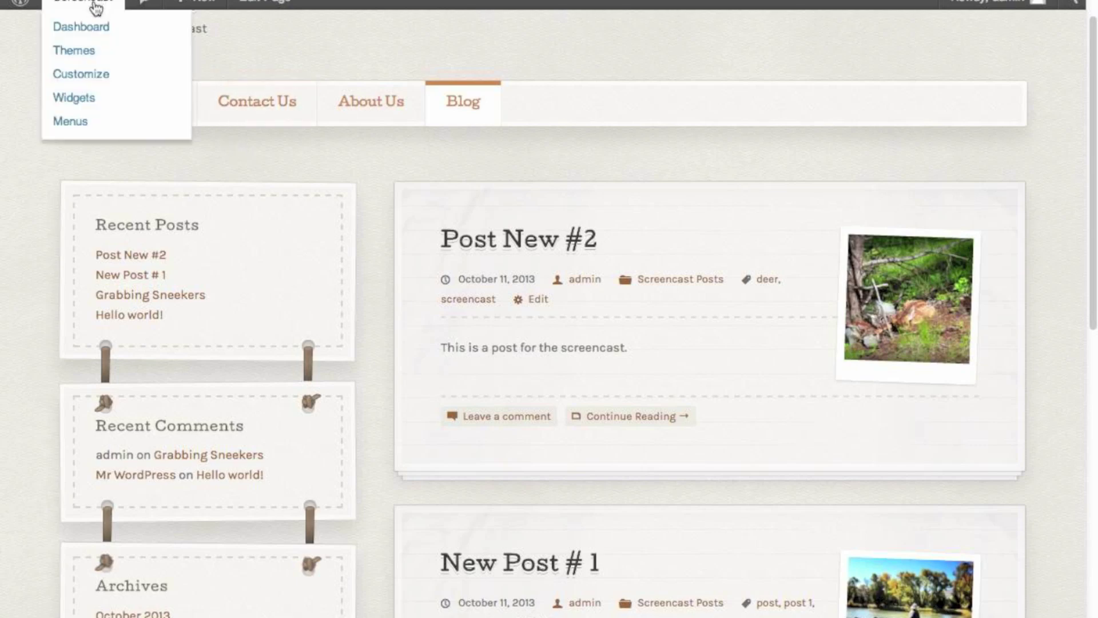
click(90, 26)
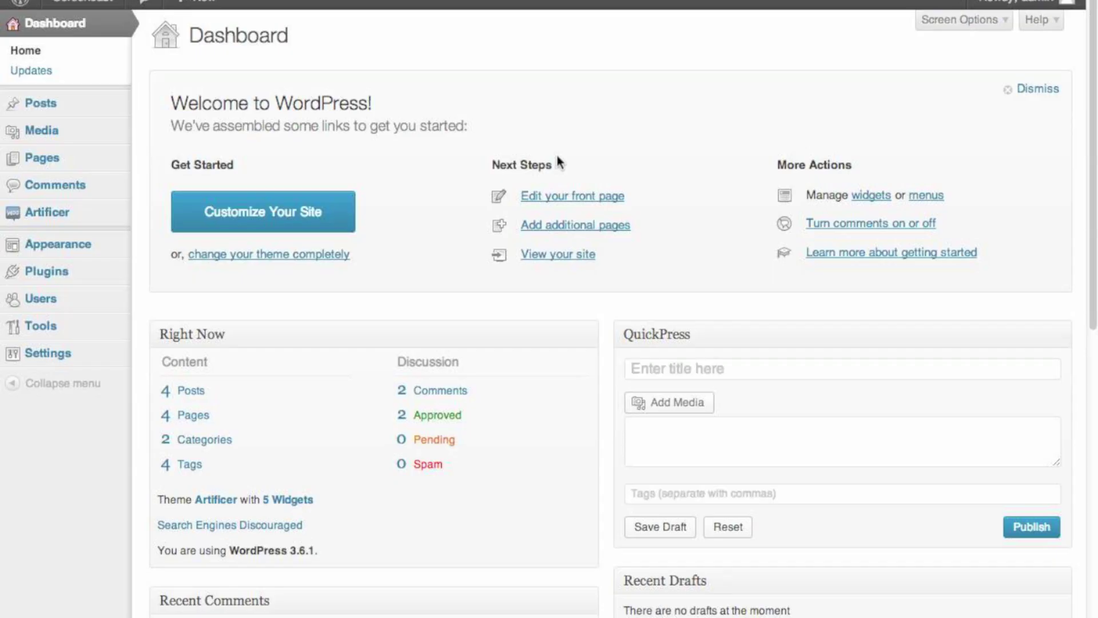
mouse_move(91, 213)
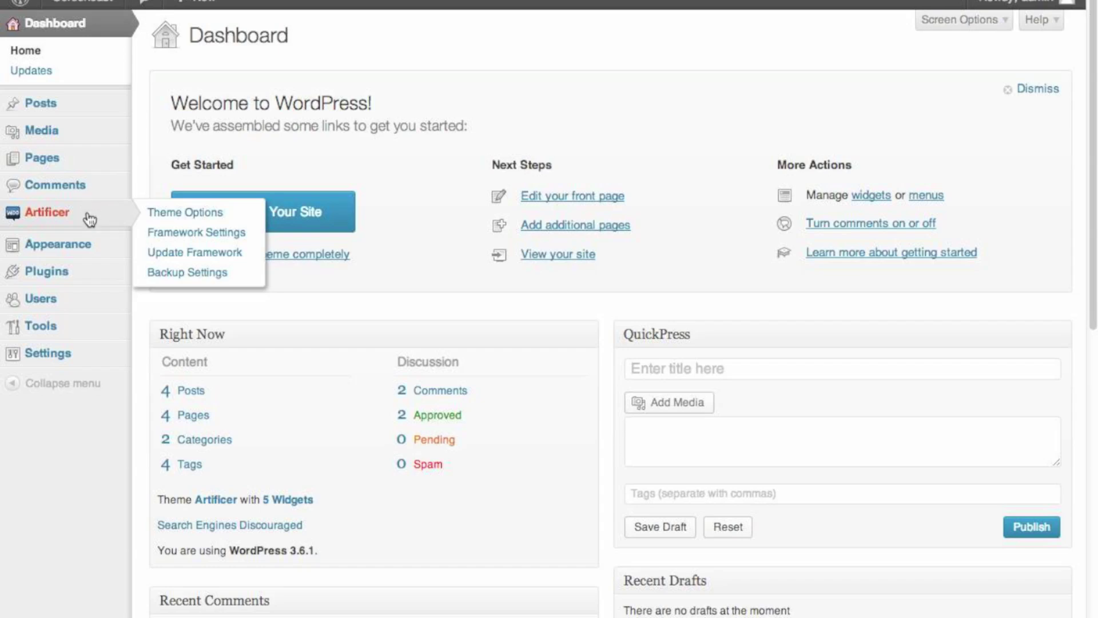
click(175, 214)
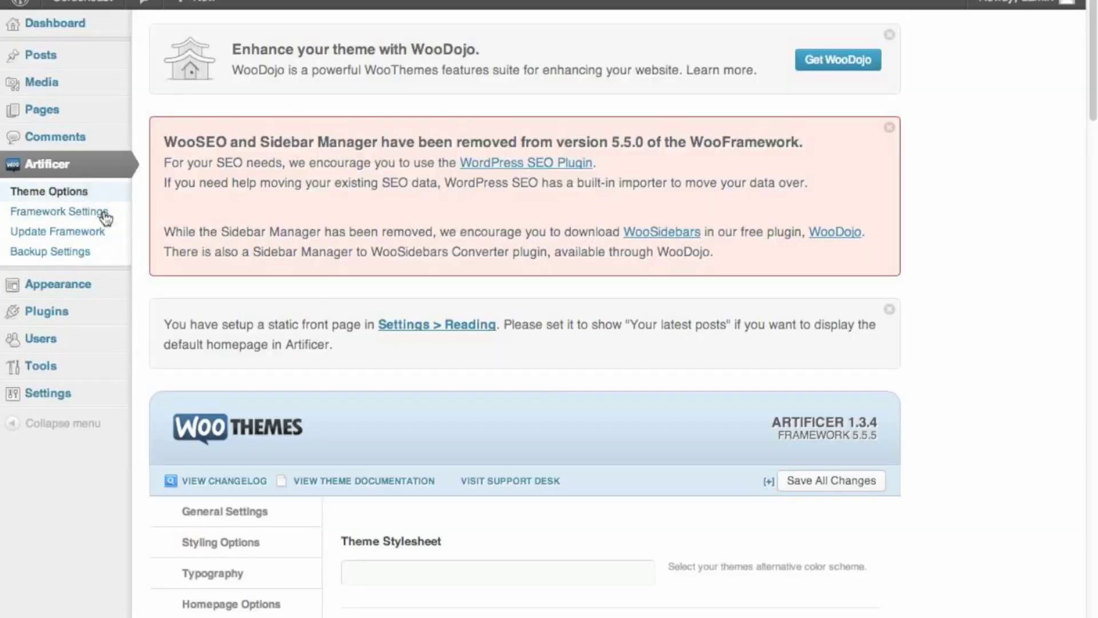
scroll(455, 252, down, 2)
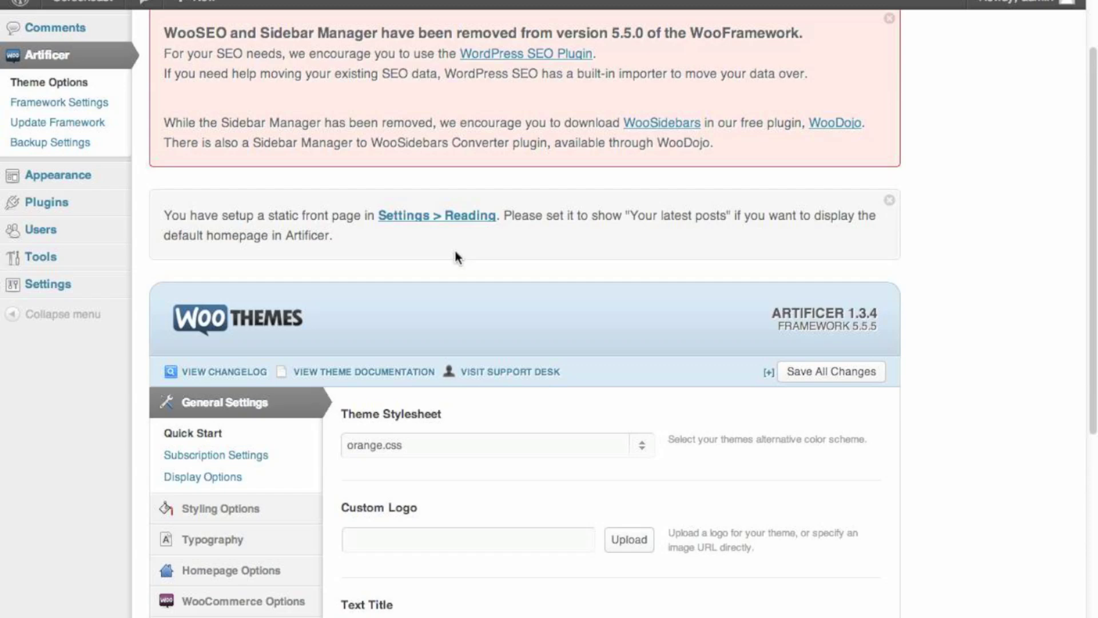
scroll(456, 257, down, 6)
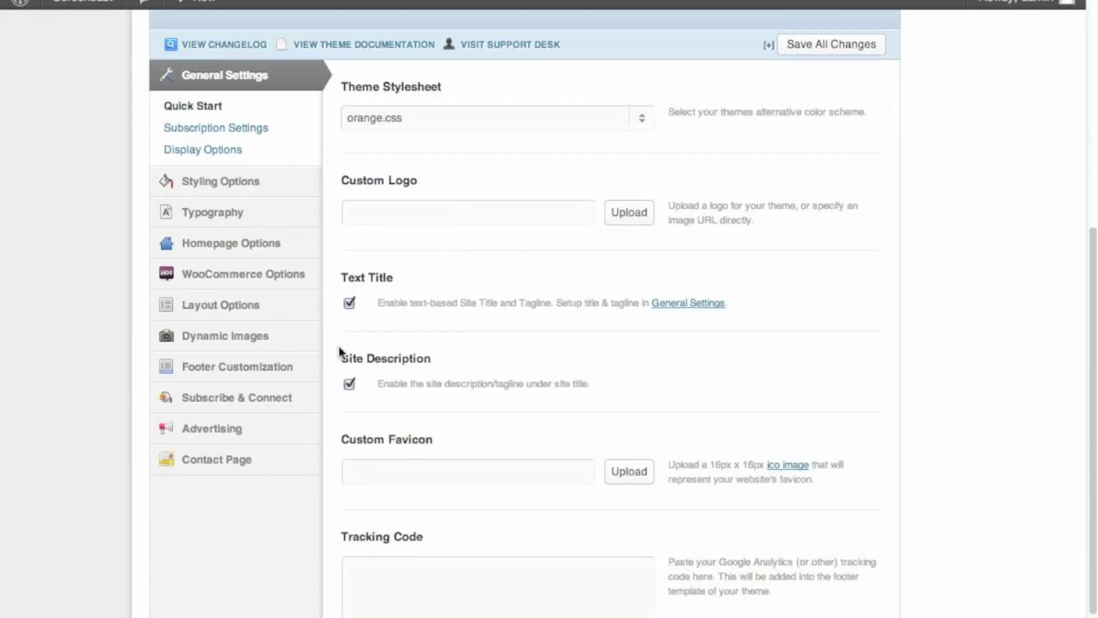
click(277, 316)
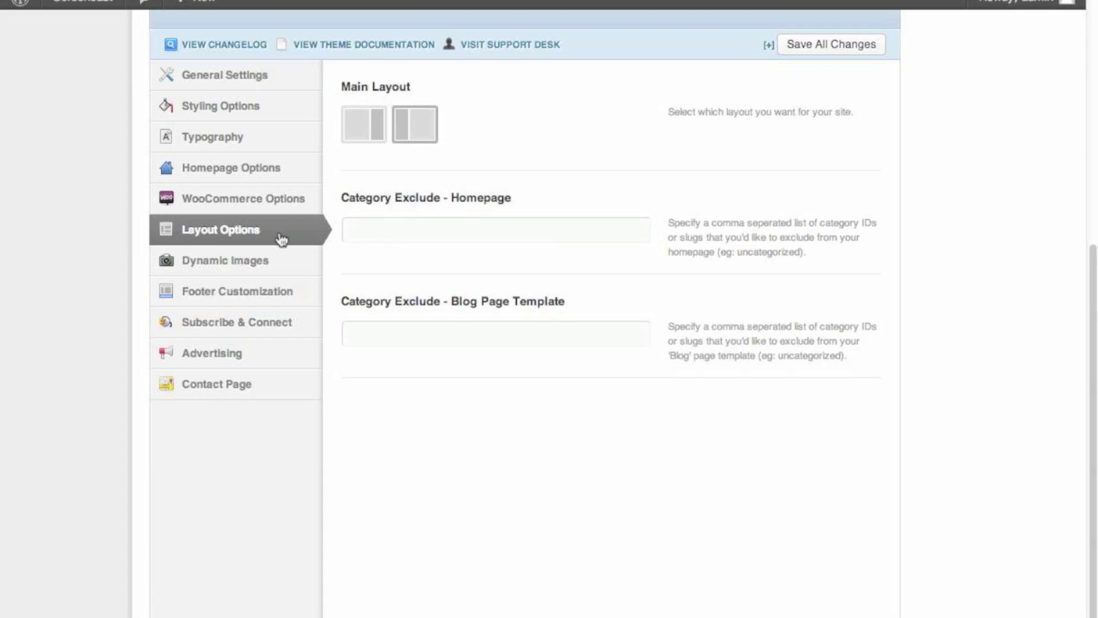
scroll(227, 264, up, 7)
scroll(189, 260, down, 5)
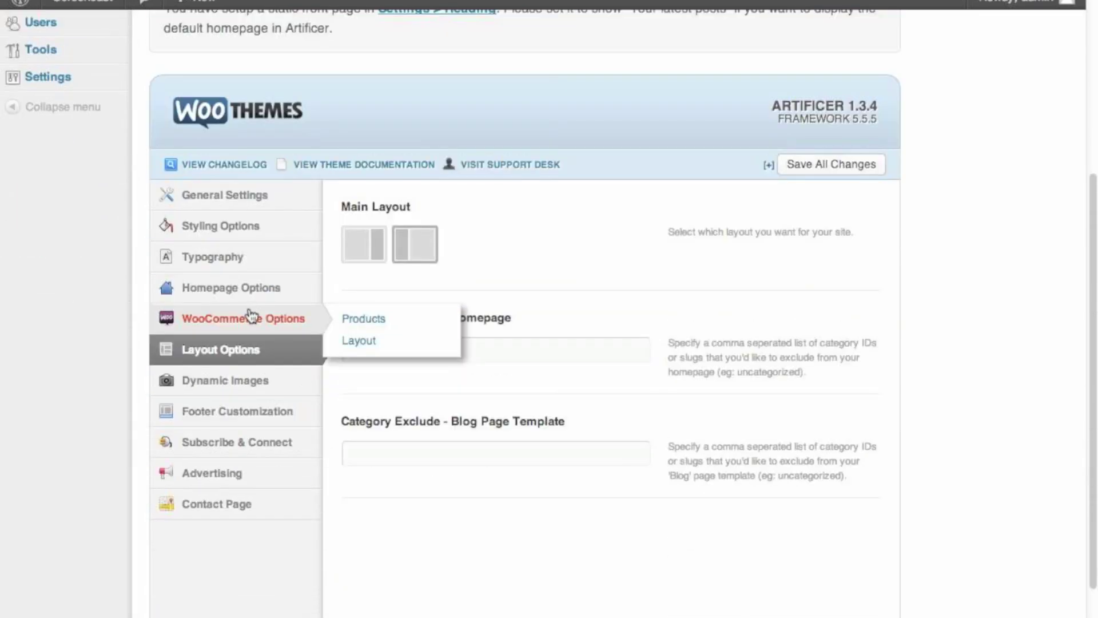
mouse_move(240, 378)
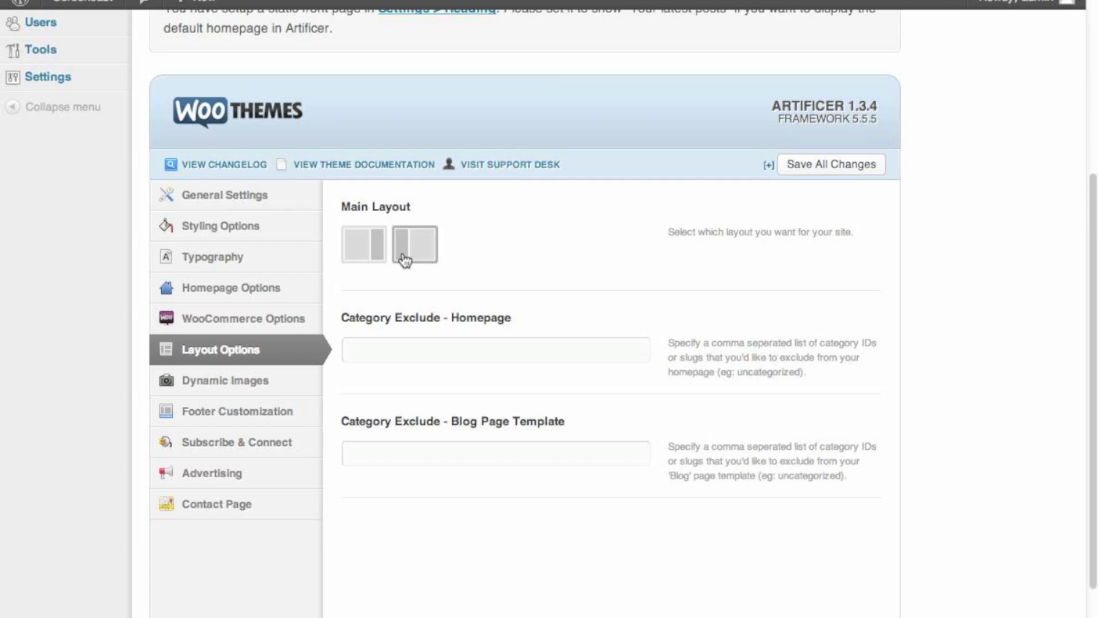
Set the main layout to a right-hand sidebar, exclude the category "uncatagorized" from the Blog page template, and save all changes
click(368, 253)
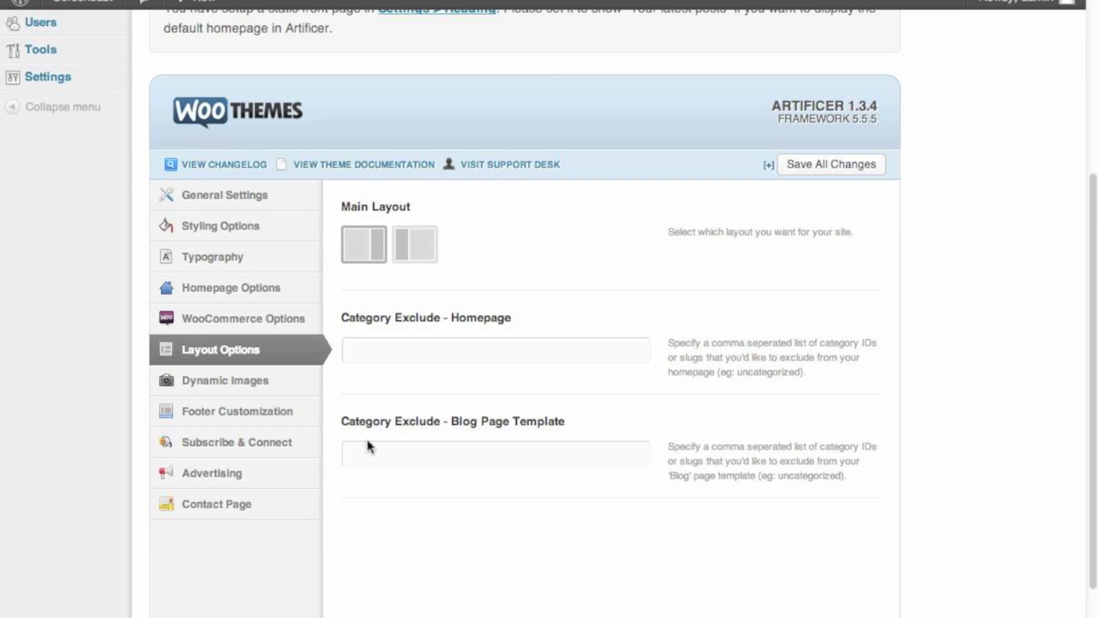
click(471, 456)
text(uncatagorized)
click(835, 167)
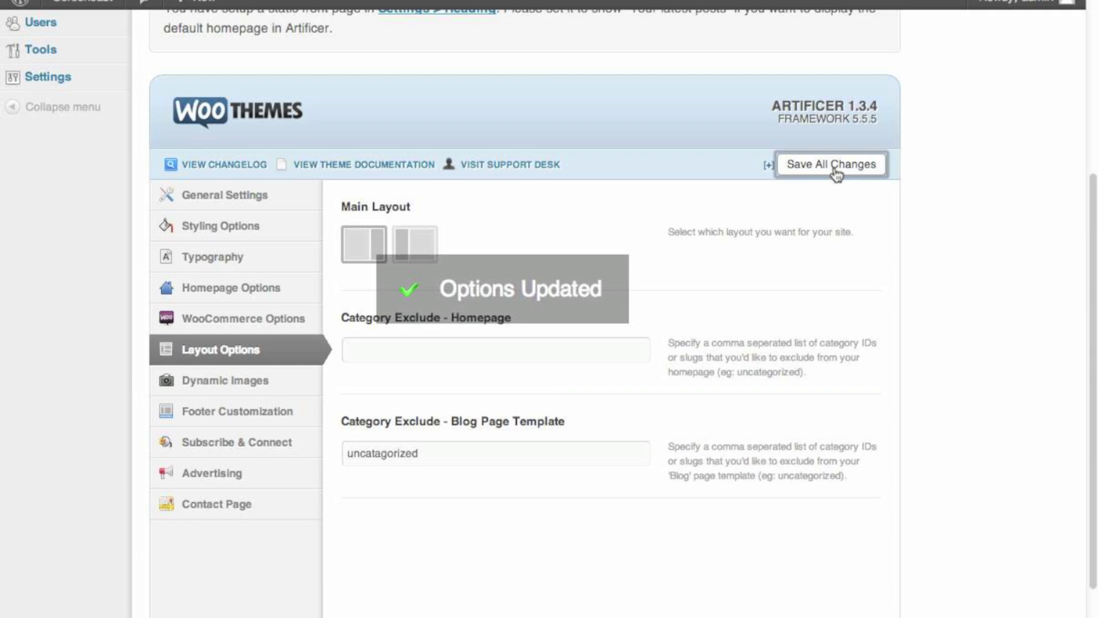
Visit the live site's Blog page and check the sidebar placement and which posts are listed
scroll(554, 241, up, 6)
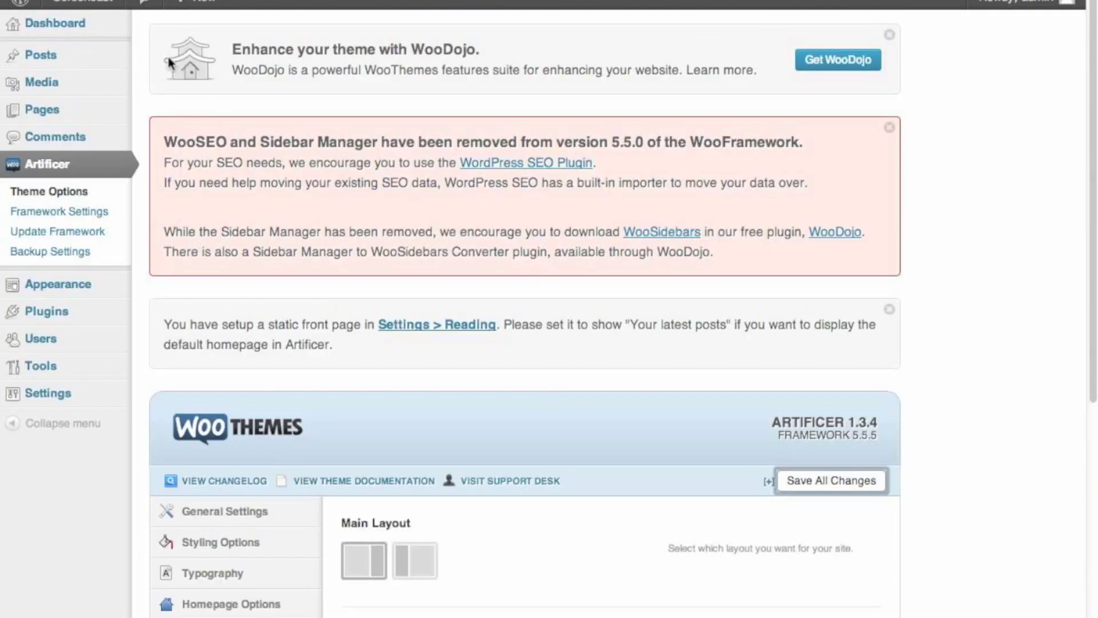
mouse_move(86, 5)
click(81, 34)
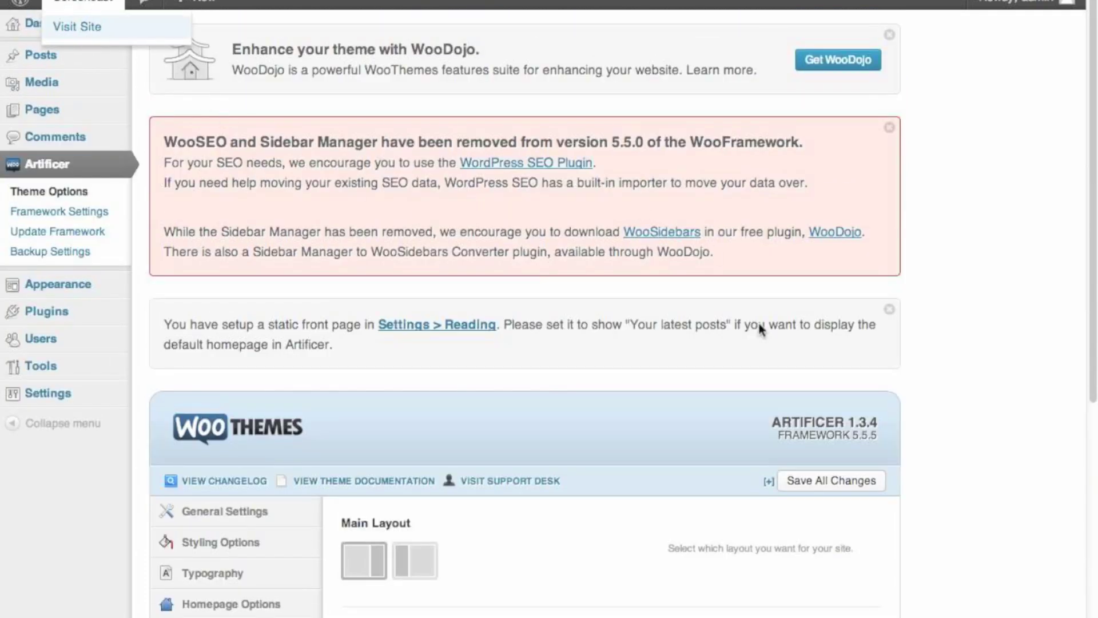
click(464, 166)
scroll(657, 218, down, 1)
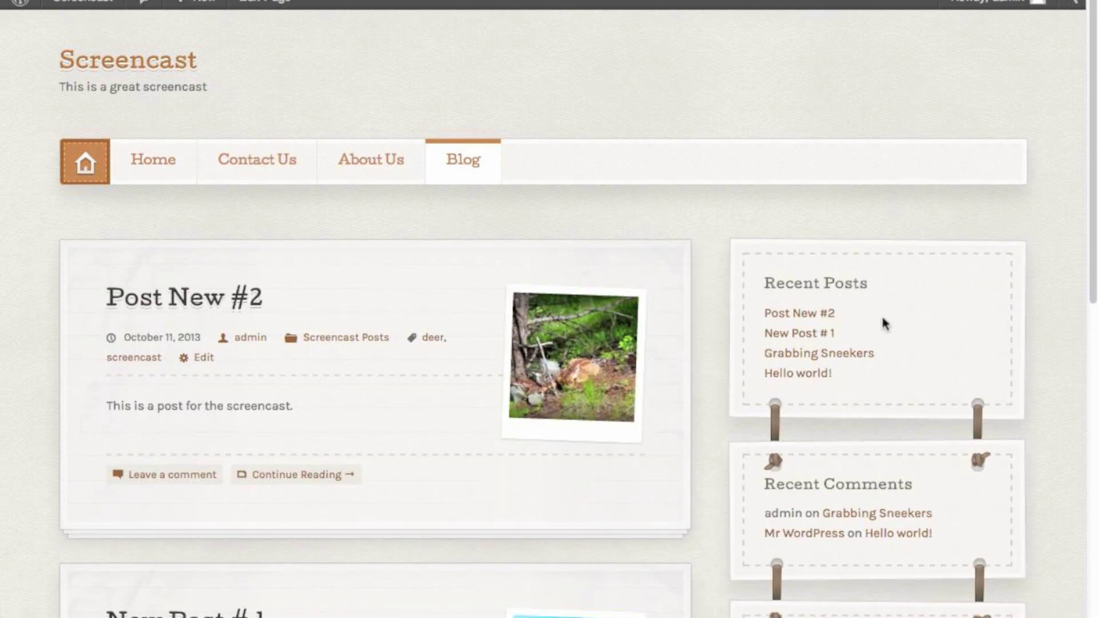
scroll(768, 403, down, 4)
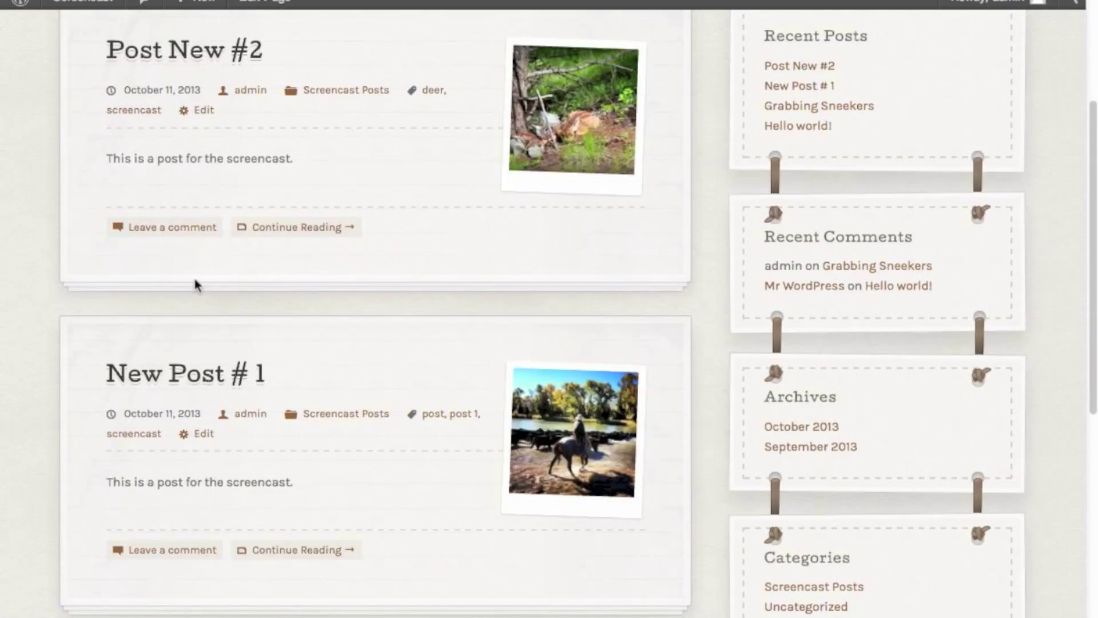
scroll(426, 360, down, 10)
scroll(435, 348, down, 1)
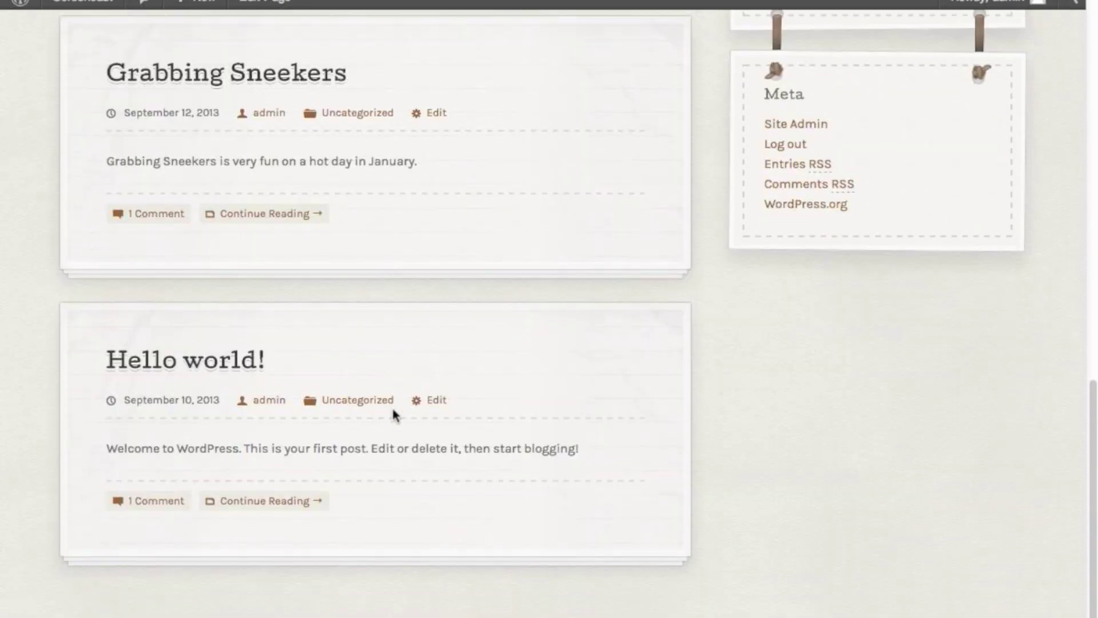
Check the category name shown on the Hello world! post, then return to the site's dashboard and open the Artificer theme options
drag(396, 400, 323, 400)
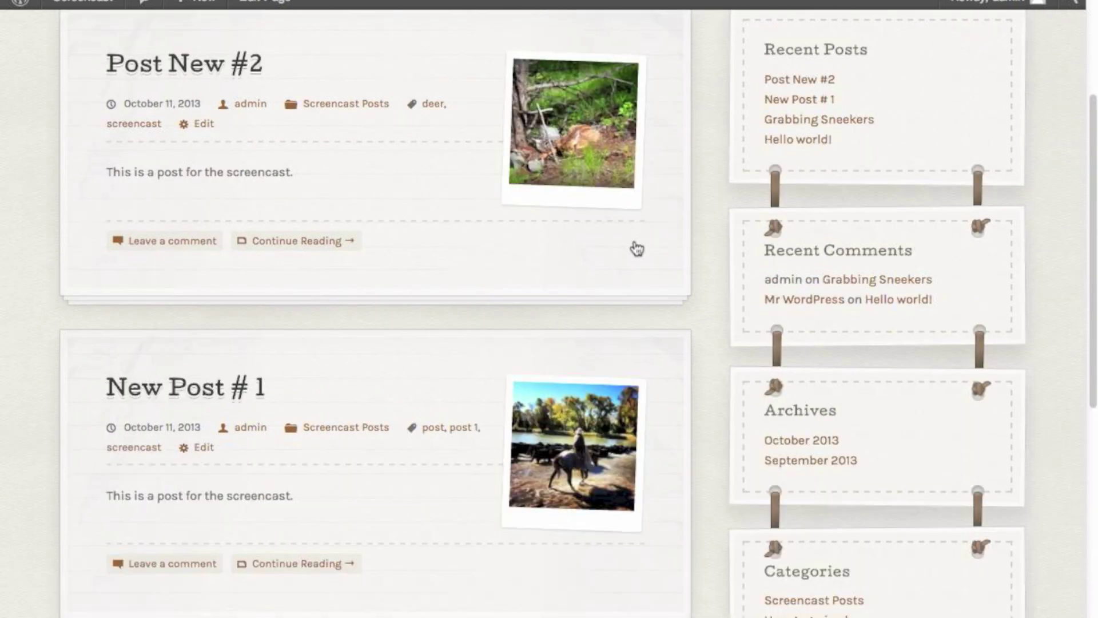
scroll(486, 171, up, 4)
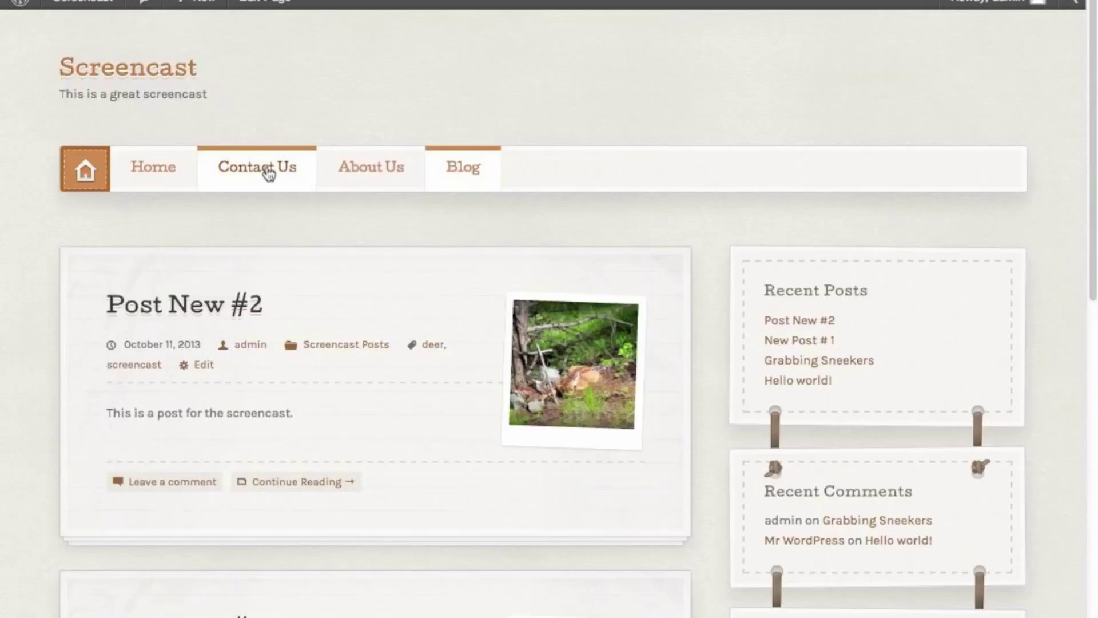
mouse_move(103, 2)
click(85, 27)
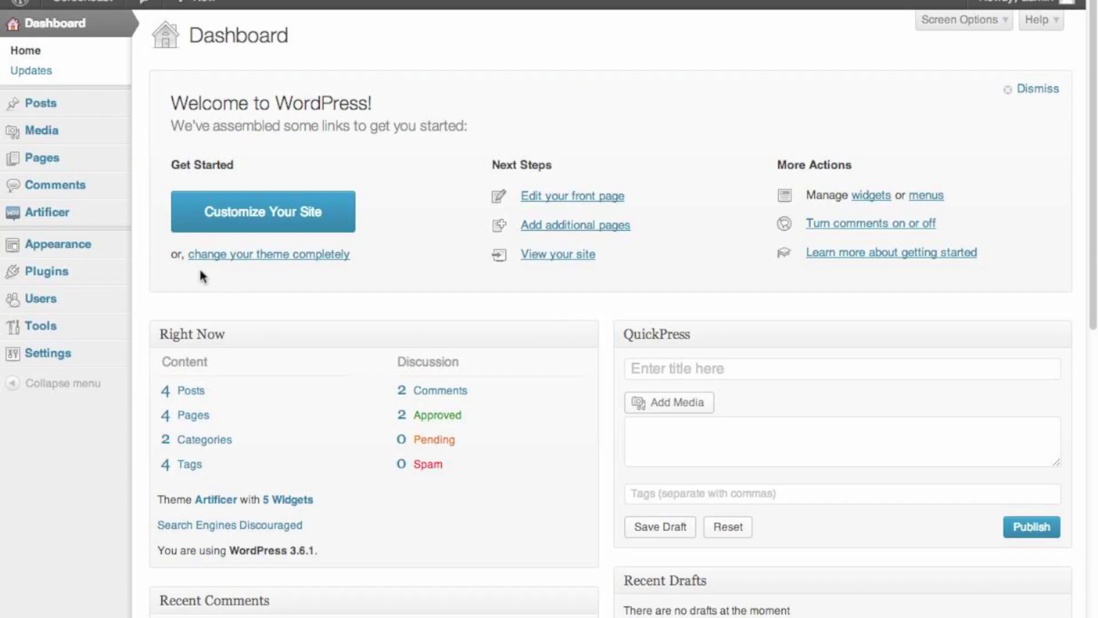
mouse_move(73, 218)
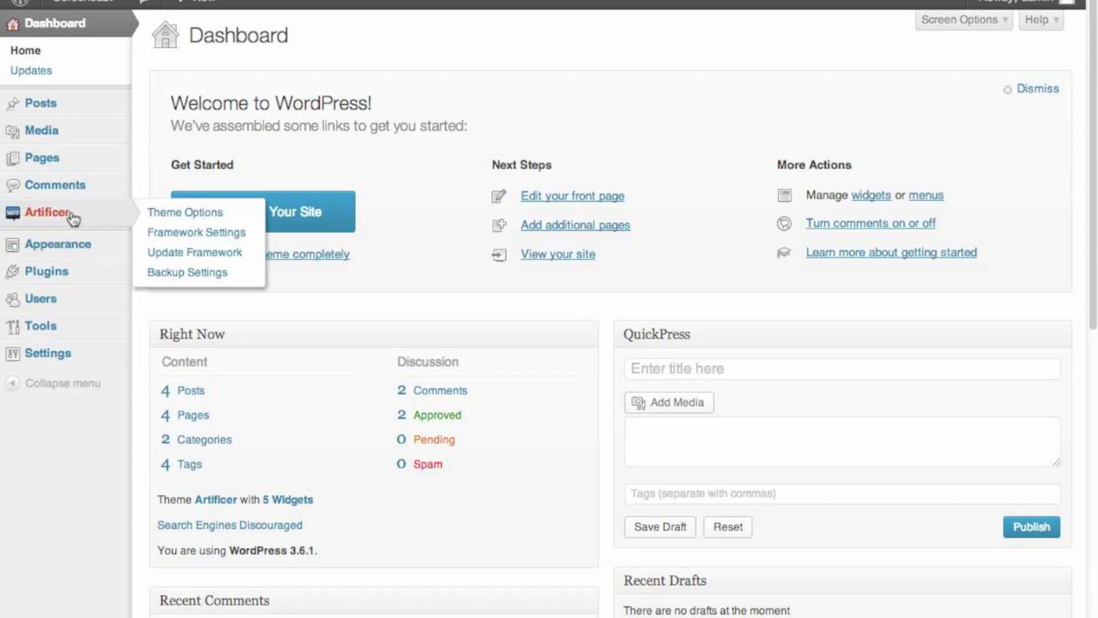
click(159, 222)
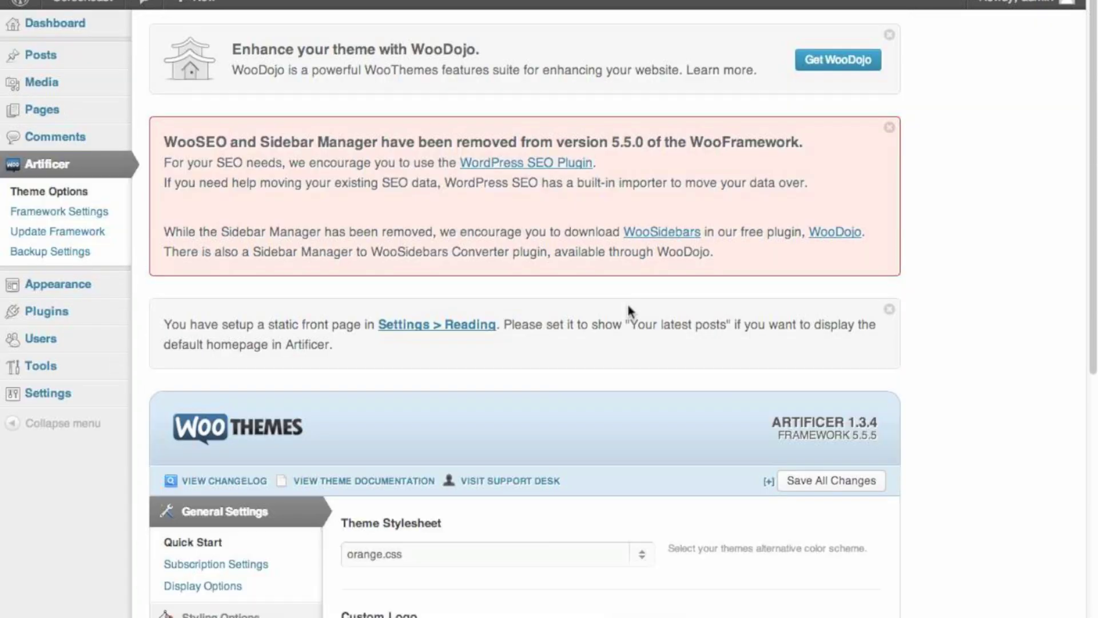
In the Layout Options, set the Blog page template's category exclusion to "Uncategorized" and save all changes
scroll(572, 326, down, 3)
scroll(568, 338, down, 4)
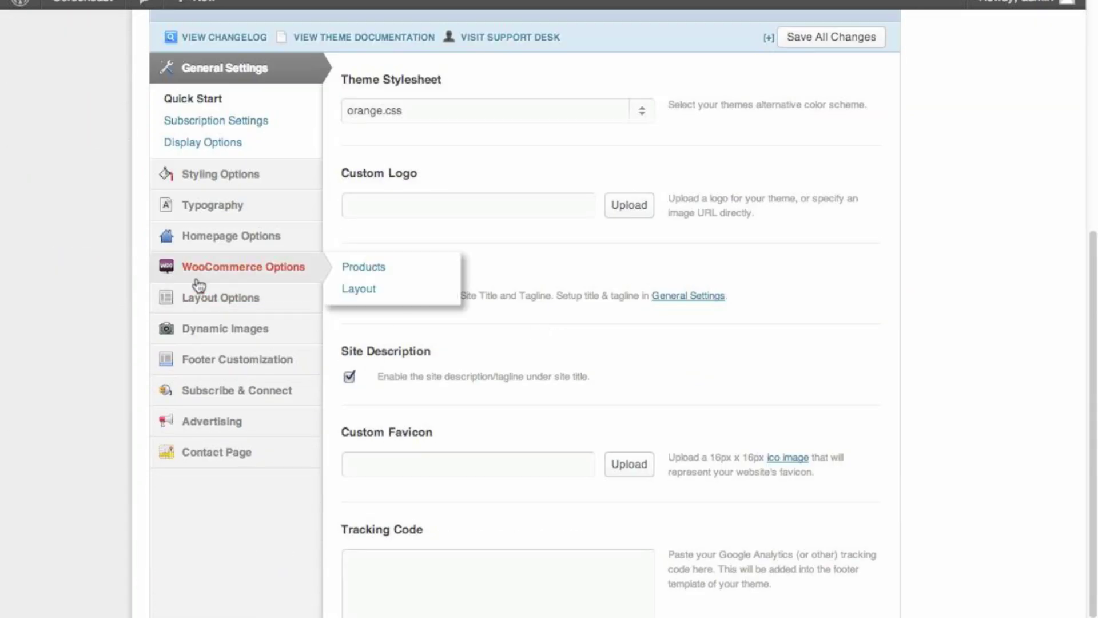
click(234, 299)
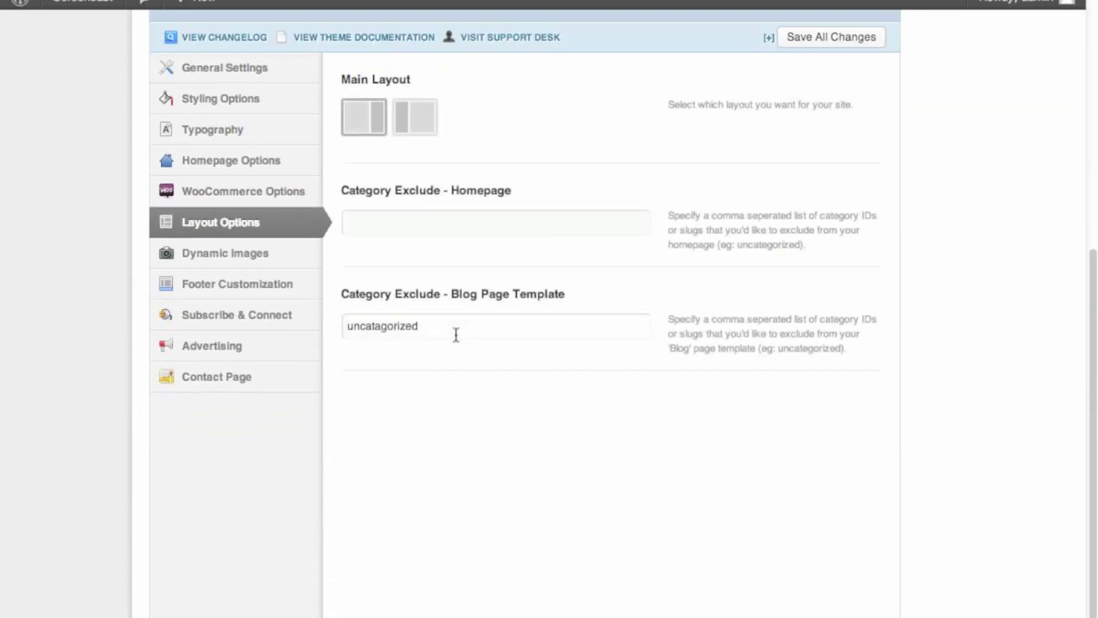
drag(456, 331, 328, 334)
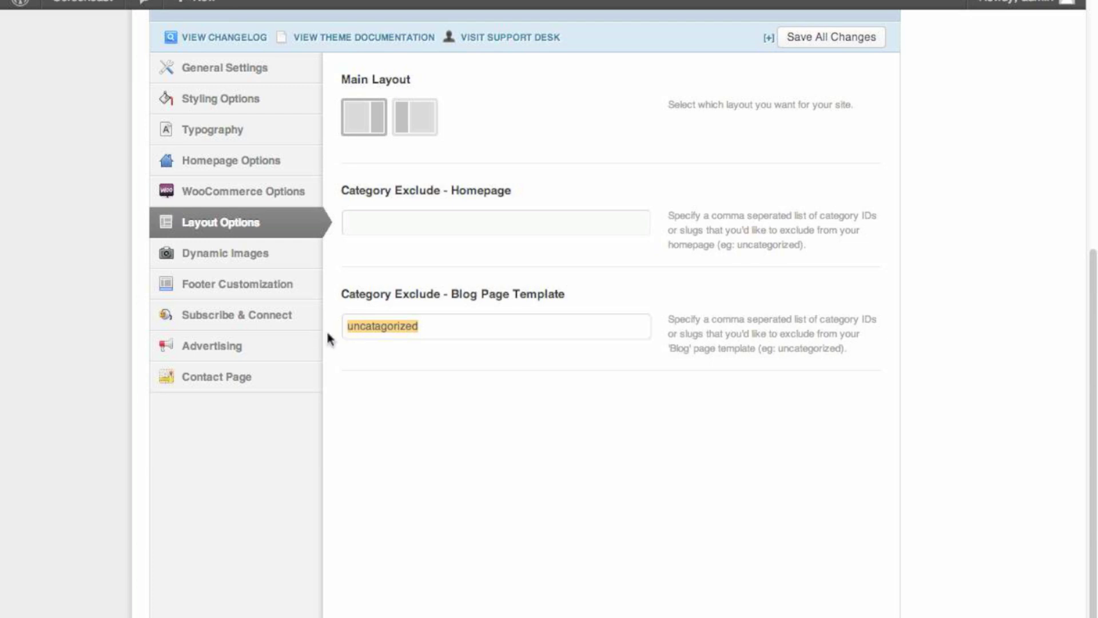
text(Uncategorized)
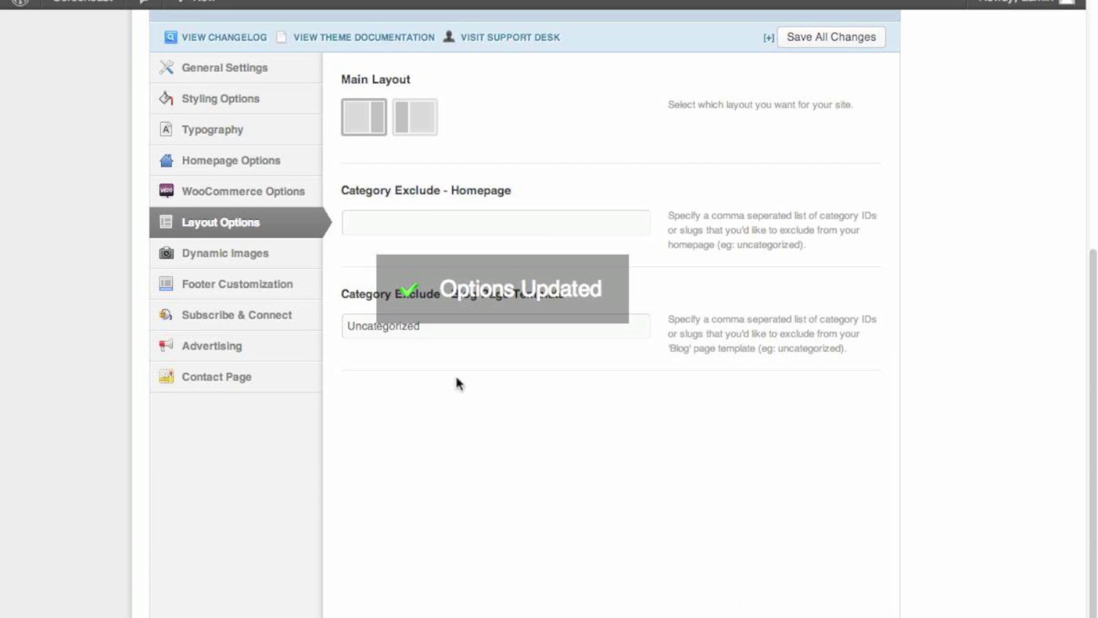
Visit the live site's Blog page and check which posts are listed with the Uncategorized category excluded
mouse_move(95, 5)
click(91, 24)
click(452, 170)
scroll(747, 248, down, 2)
scroll(749, 248, down, 6)
scroll(747, 248, up, 8)
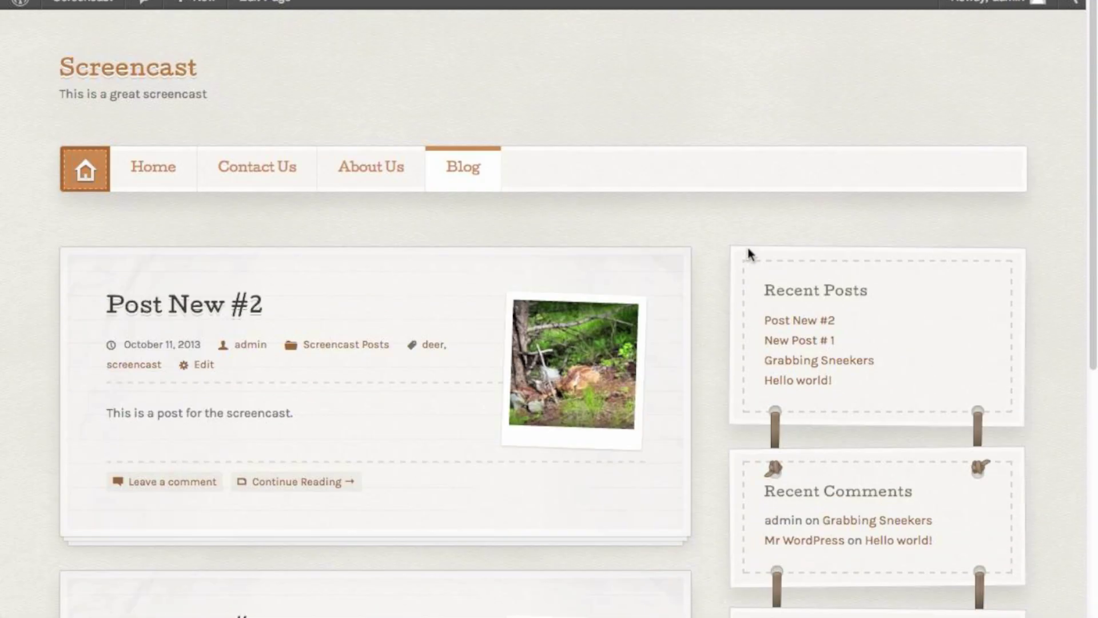
scroll(747, 246, down, 6)
scroll(747, 246, up, 6)
scroll(404, 449, down, 2)
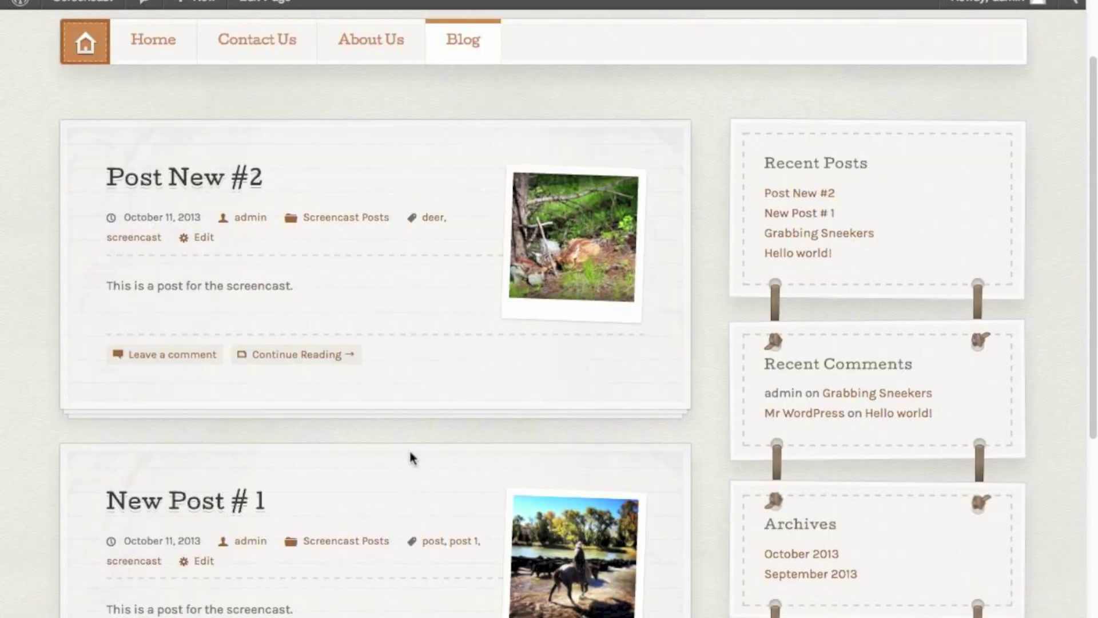
scroll(547, 418, down, 3)
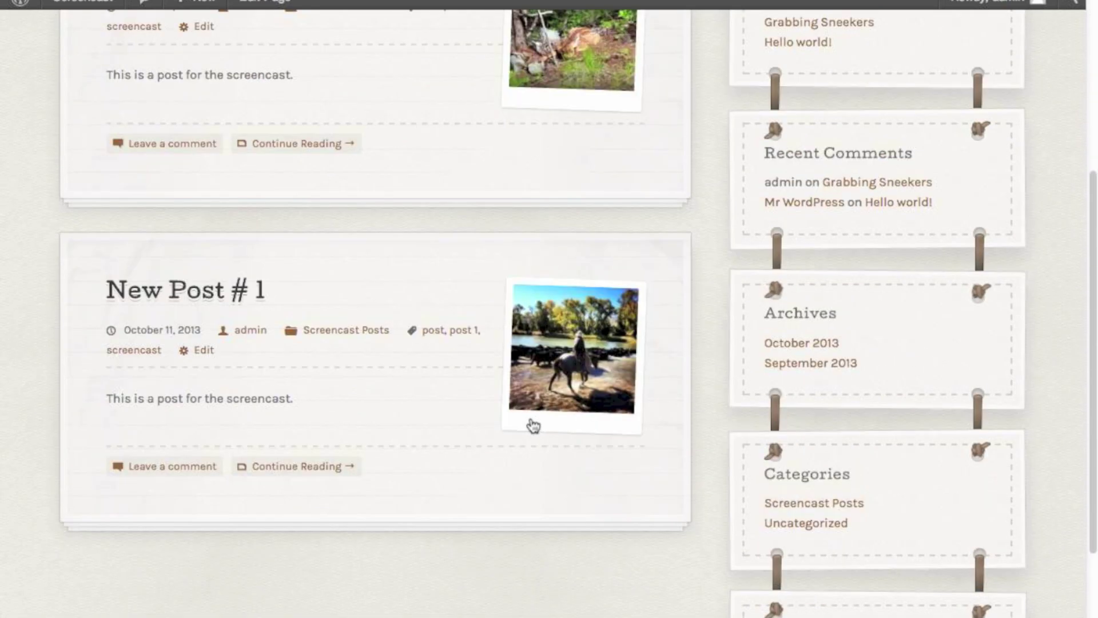
scroll(513, 433, down, 2)
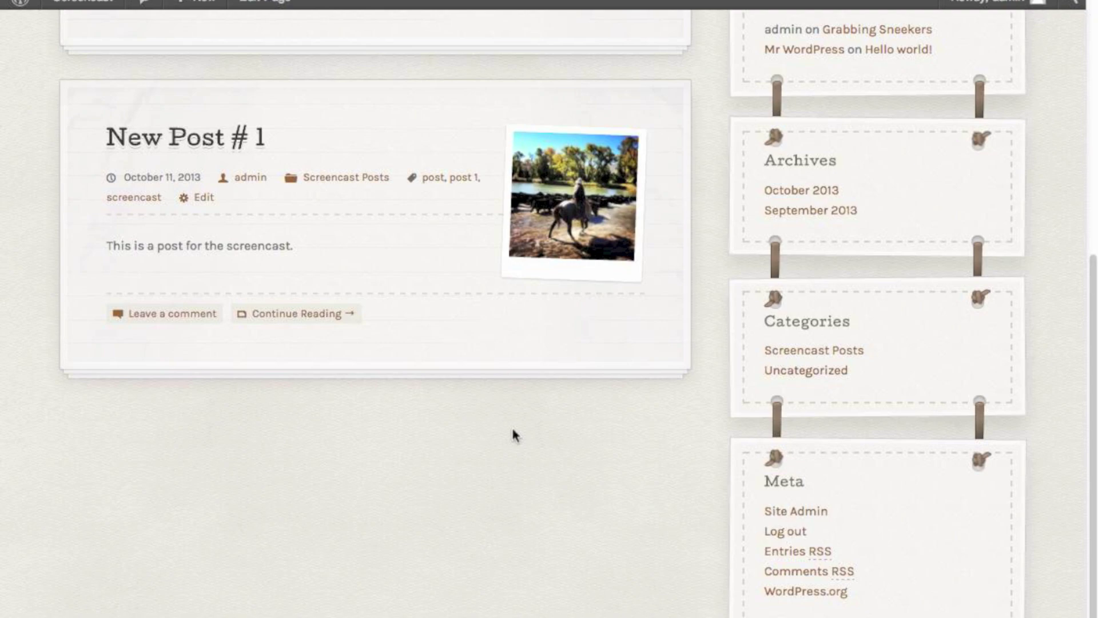
Review the Blog page's sidebar widgets, from Recent Posts and Recent Comments to Archives and Categories
scroll(514, 435, up, 8)
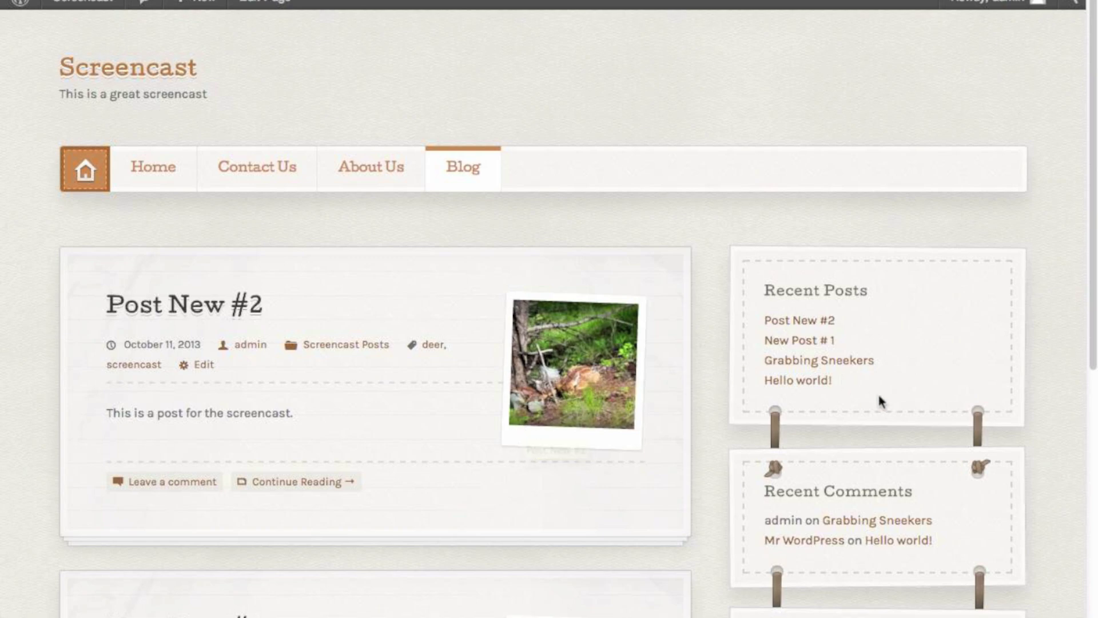
scroll(749, 581, down, 5)
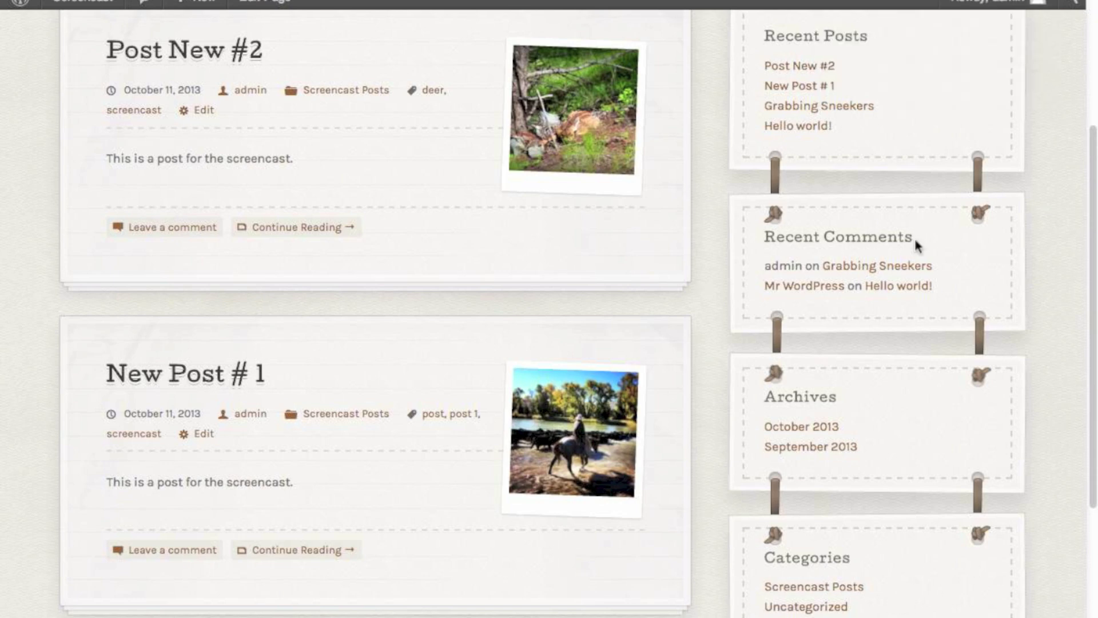
scroll(914, 240, up, 1)
scroll(918, 239, up, 4)
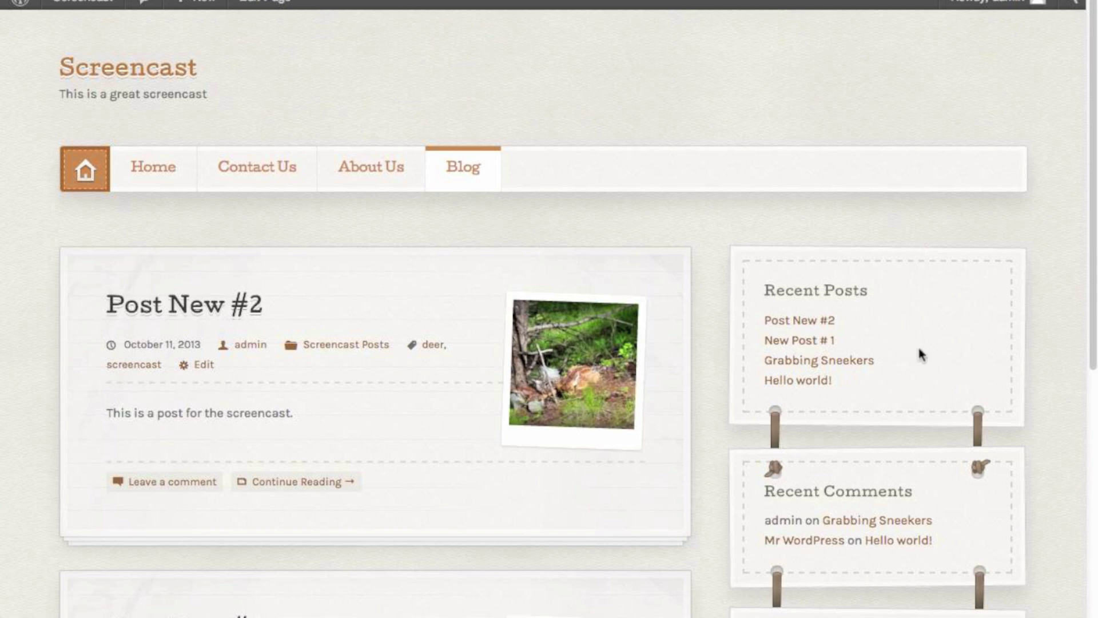